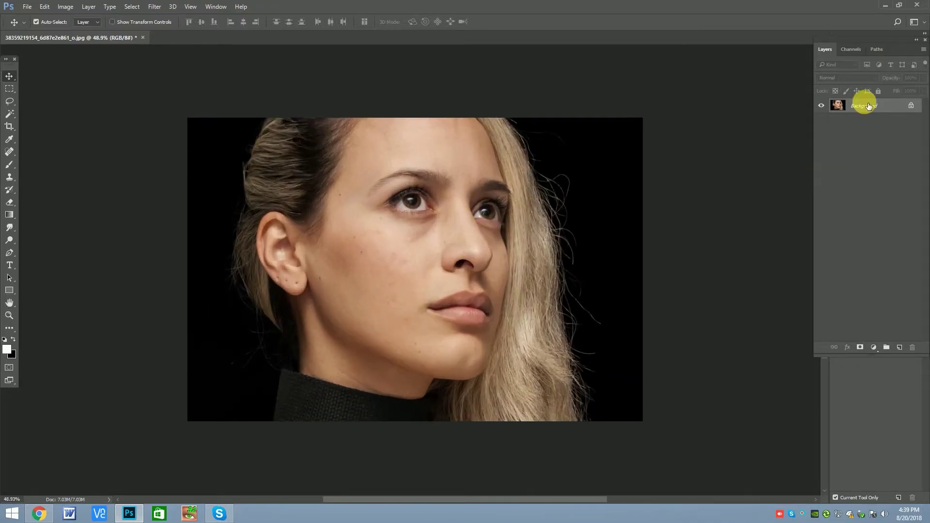
- Duplicate the Background layer and convert Background copy into a smart object
right_click(864, 106)
left_click(824, 129)
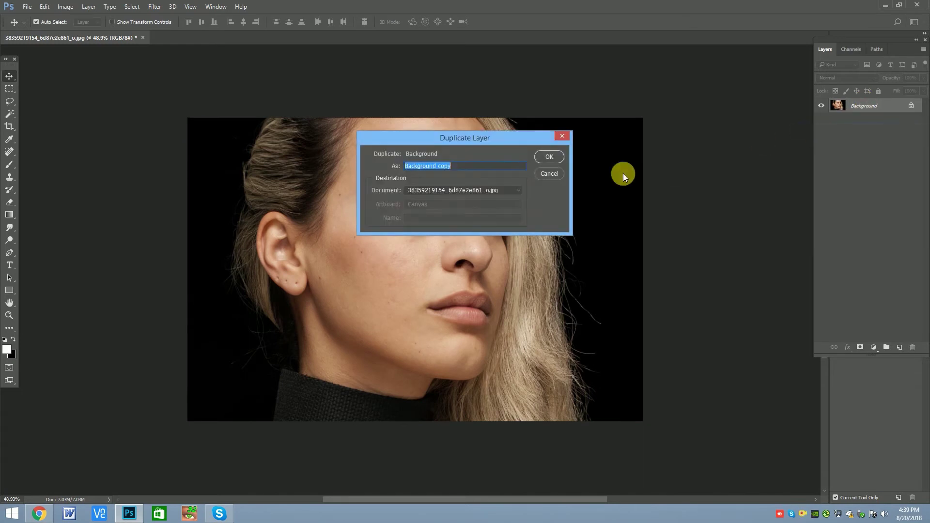
left_click(562, 155)
right_click(872, 106)
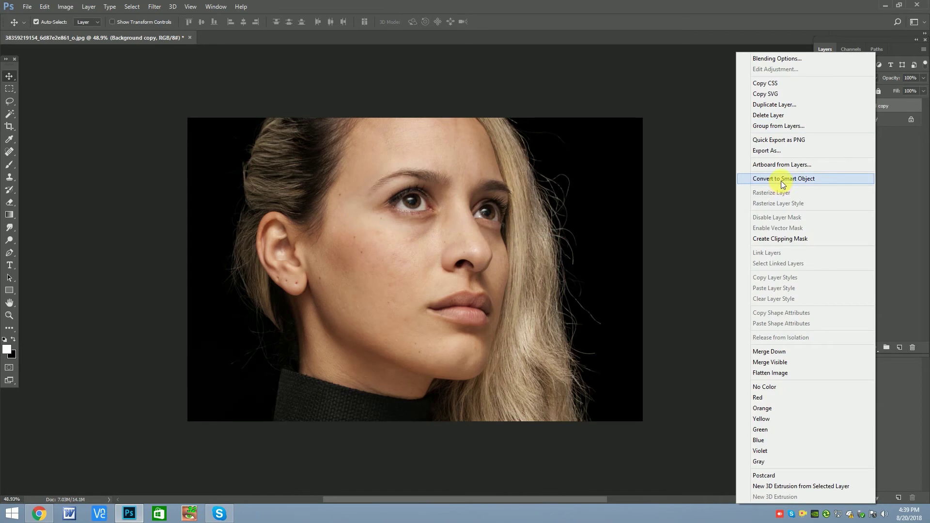
left_click(808, 179)
- Use the Spot Healing Brush to remove the dark blemishes on the cheek and near the ear
scroll(349, 242, "up", 2)
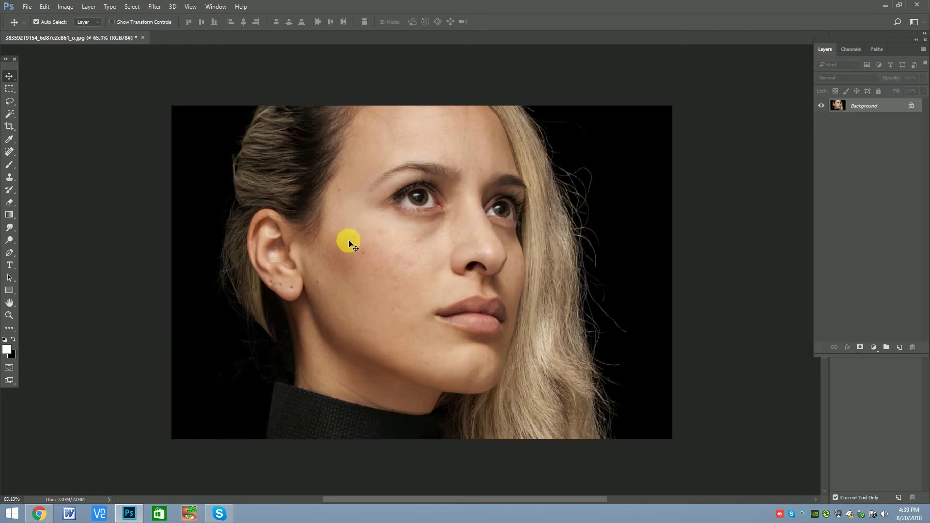
scroll(383, 264, "up", 3)
left_click(10, 170)
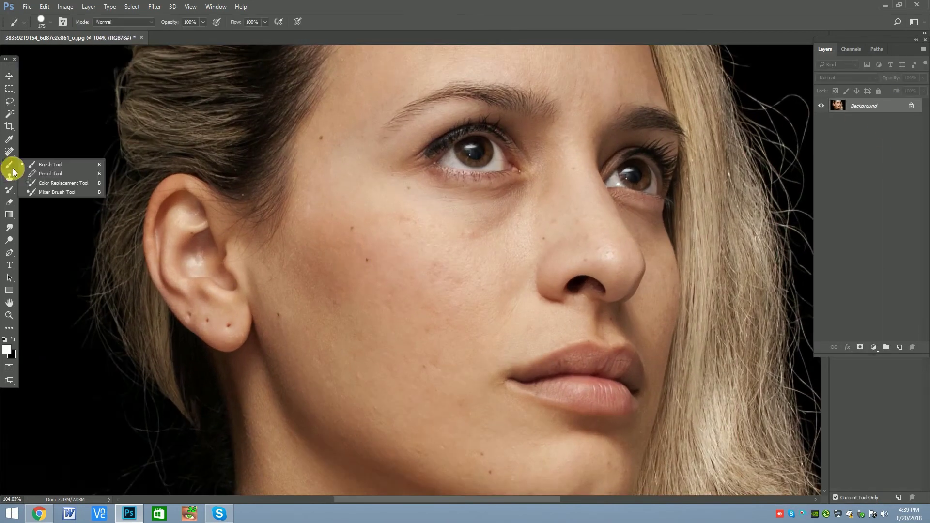
left_click(9, 152)
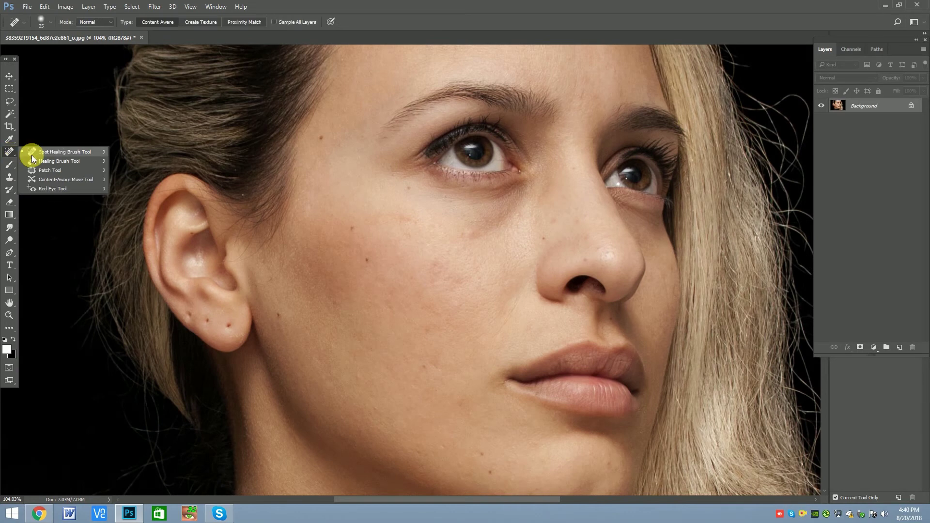
left_click(33, 154)
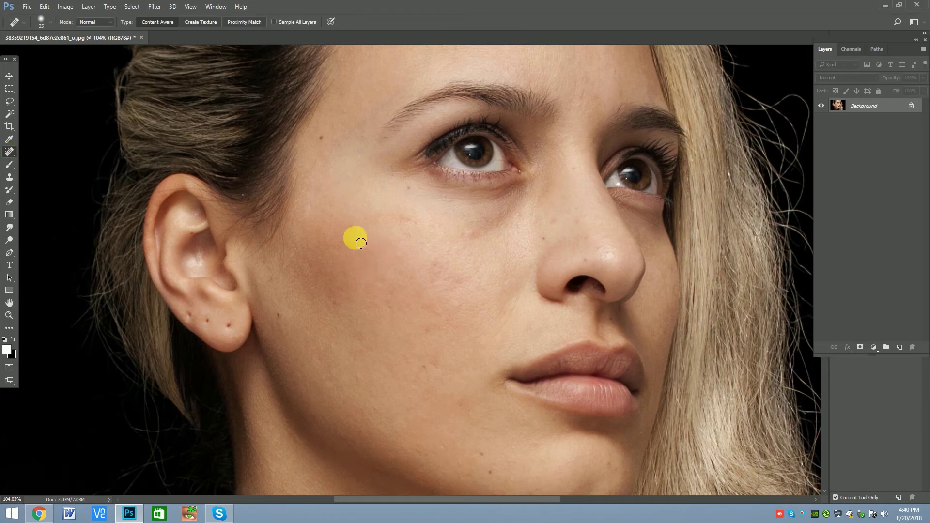
left_click(321, 138)
left_click(285, 320)
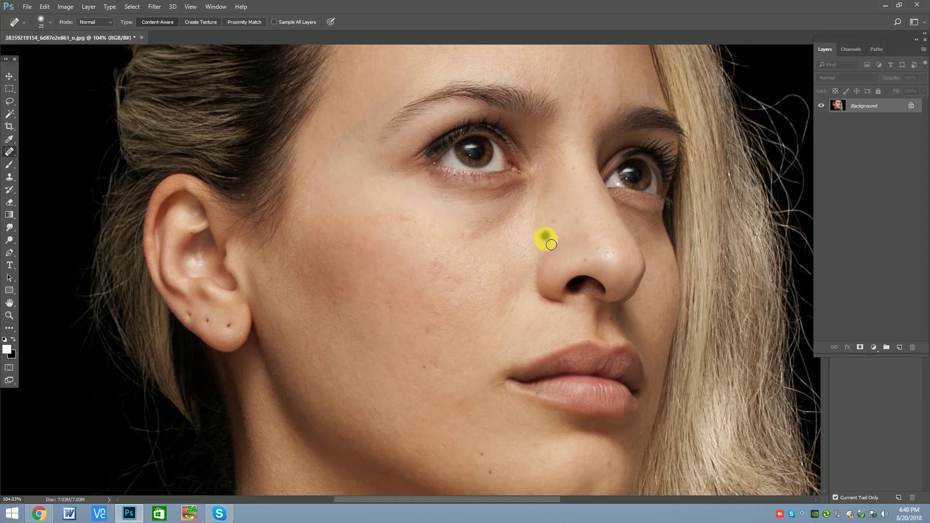
- Heal the small dark spot on the nose
scroll(514, 233, "down", 5)
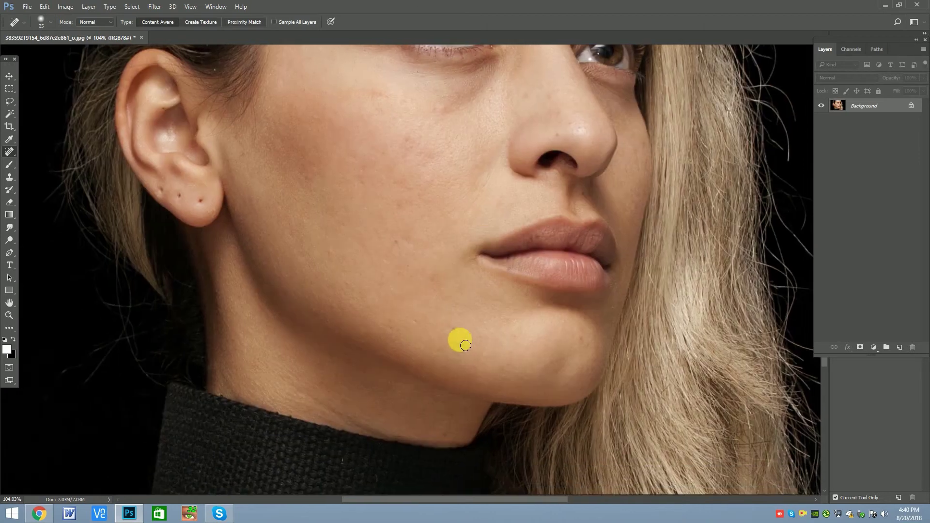
left_click(561, 141)
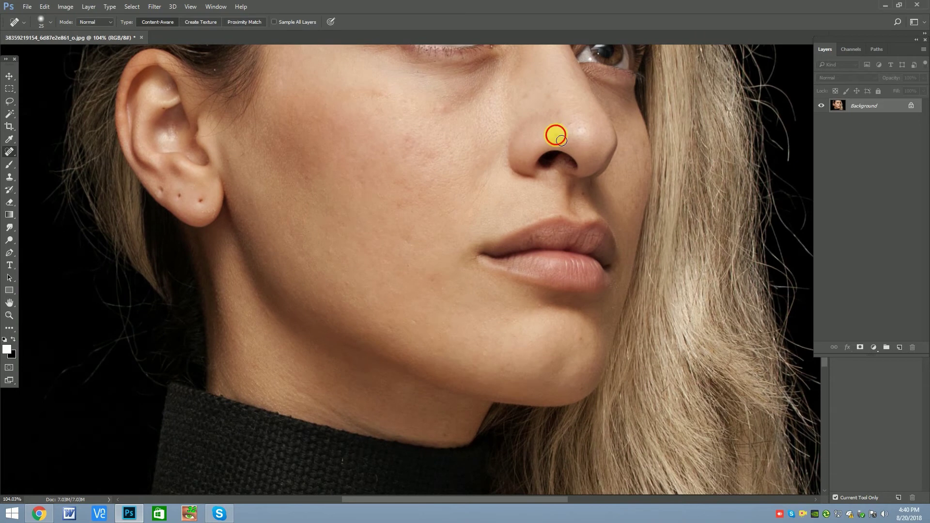
scroll(374, 255, "down", 1)
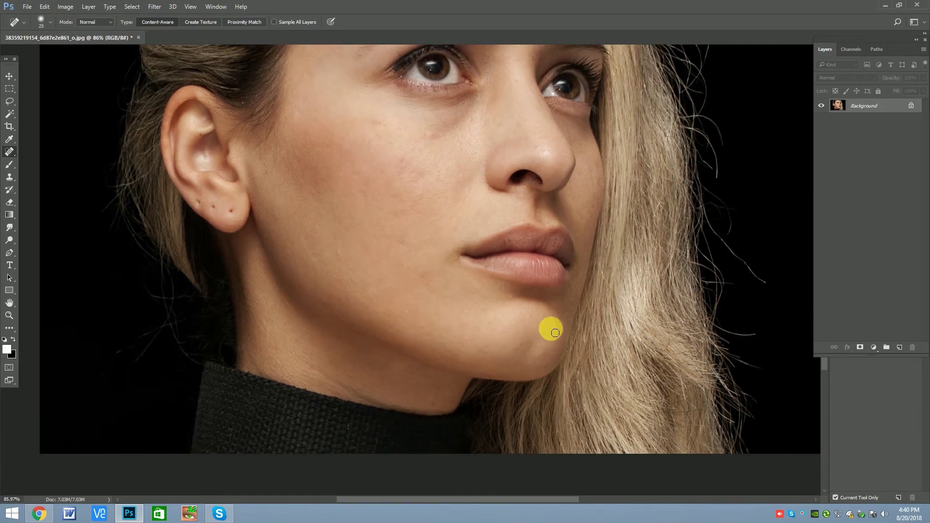
scroll(372, 332, "down", 3)
scroll(408, 194, "up", 1)
scroll(409, 193, "up", 1)
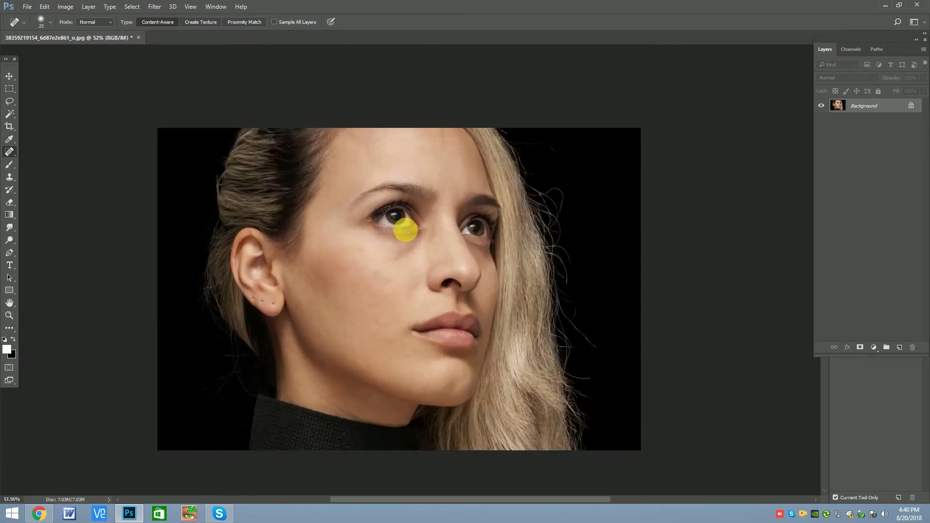
- Duplicate the Background layer twice, creating Background copy and Background copy 2
key("v")
right_click(862, 105)
left_click(839, 126)
left_click(554, 158)
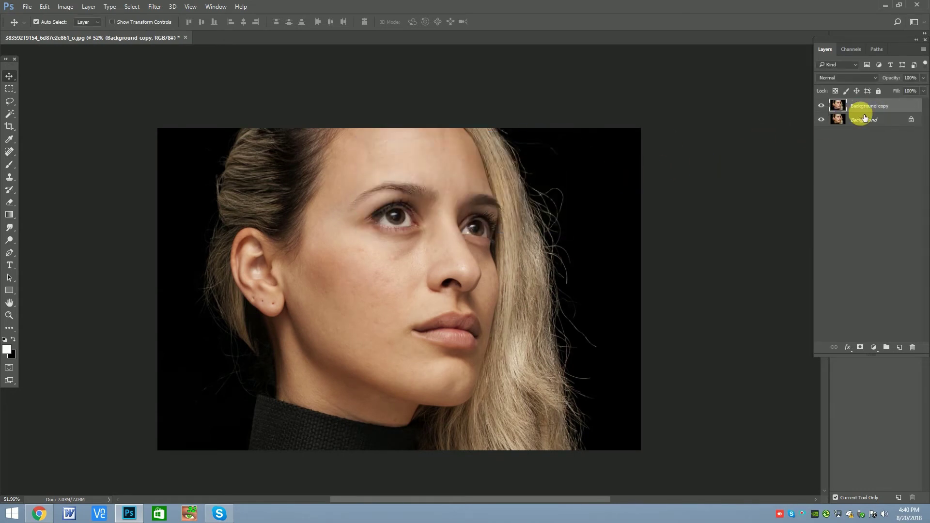
right_click(874, 109)
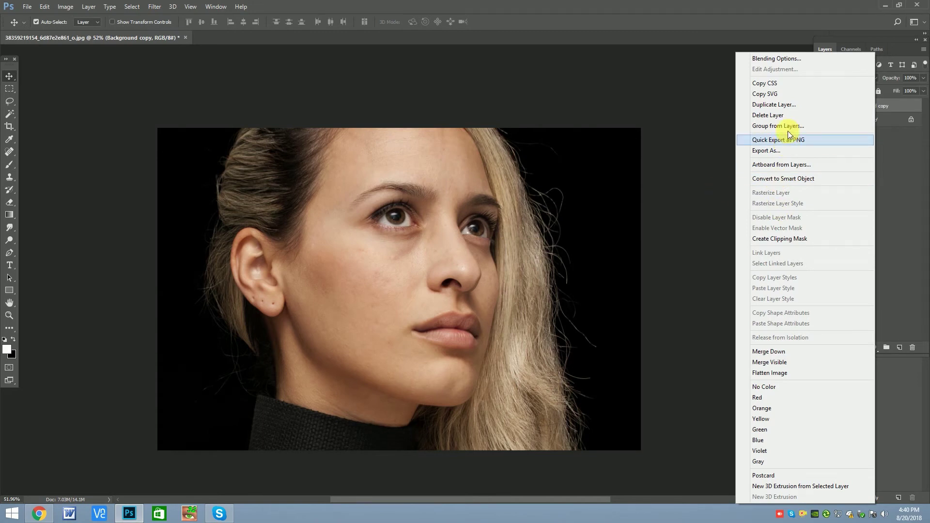
left_click(791, 105)
left_click(560, 159)
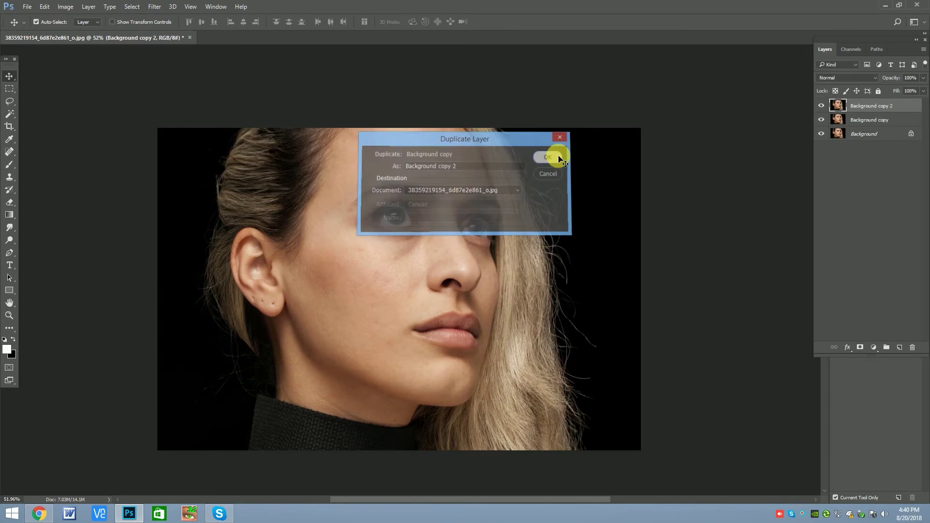
- Convert both copies to smart objects, hide Background copy 2 and select Background copy
left_click(885, 123)
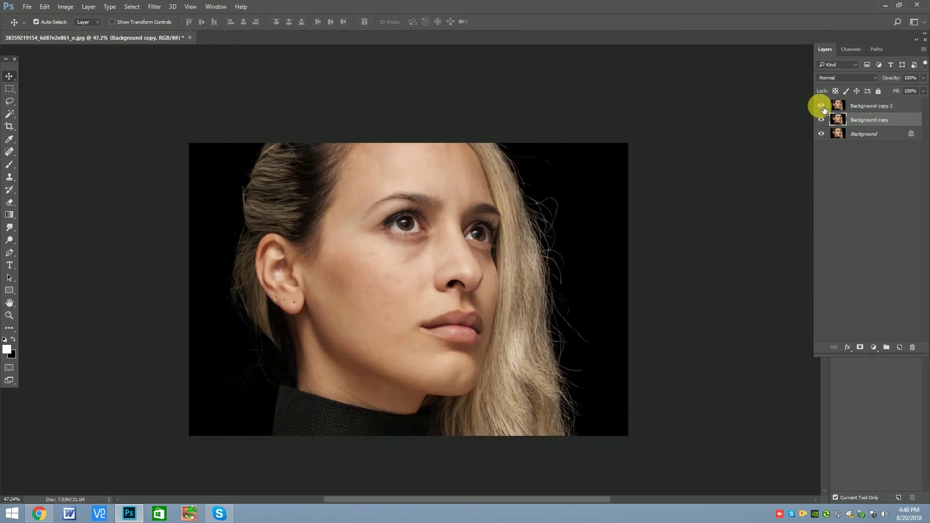
right_click(845, 120)
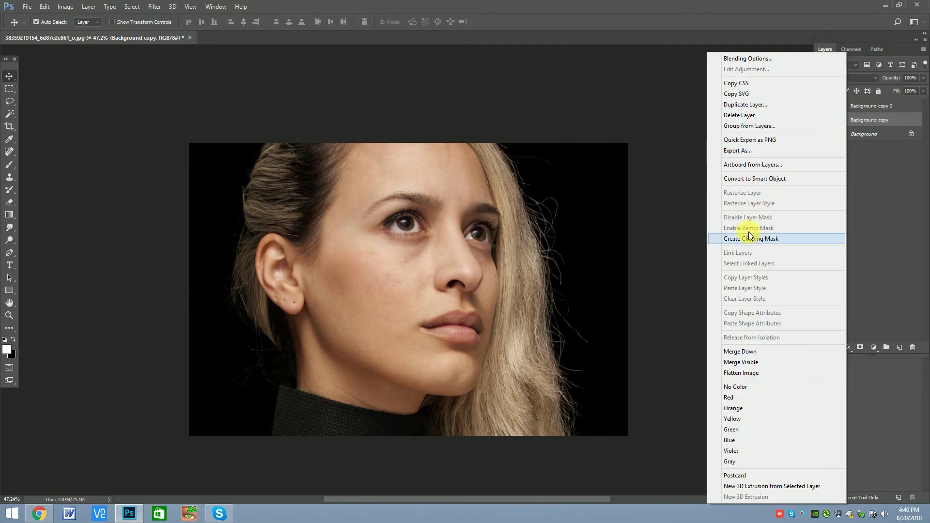
left_click(751, 179)
right_click(855, 106)
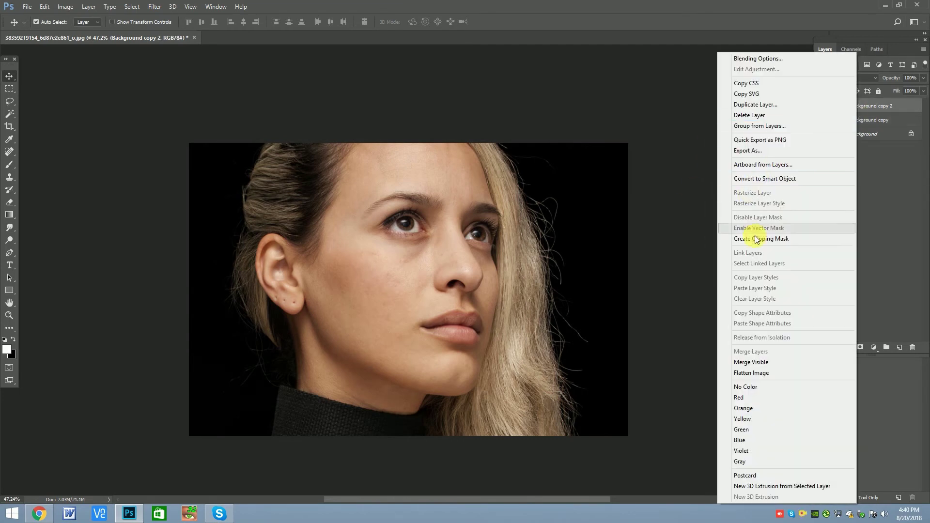
left_click(766, 179)
left_click(849, 119)
left_click(821, 105)
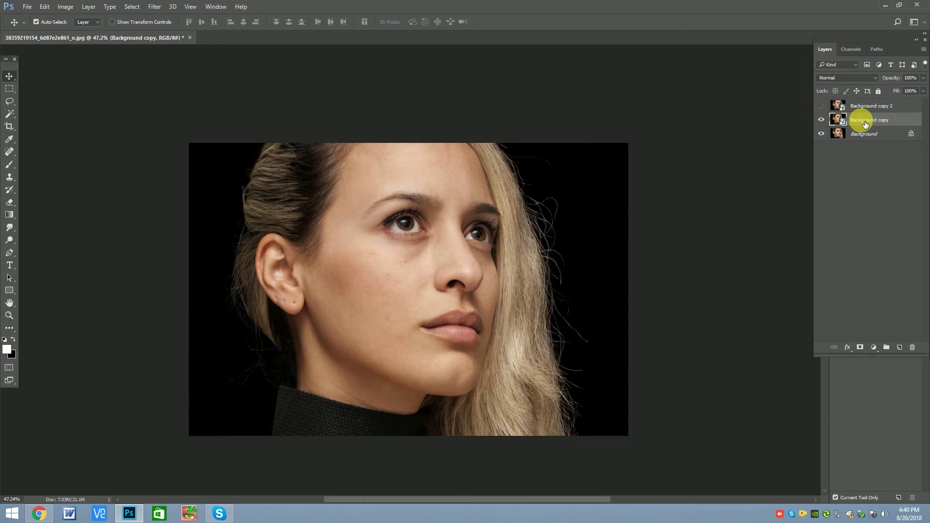
left_click(154, 6)
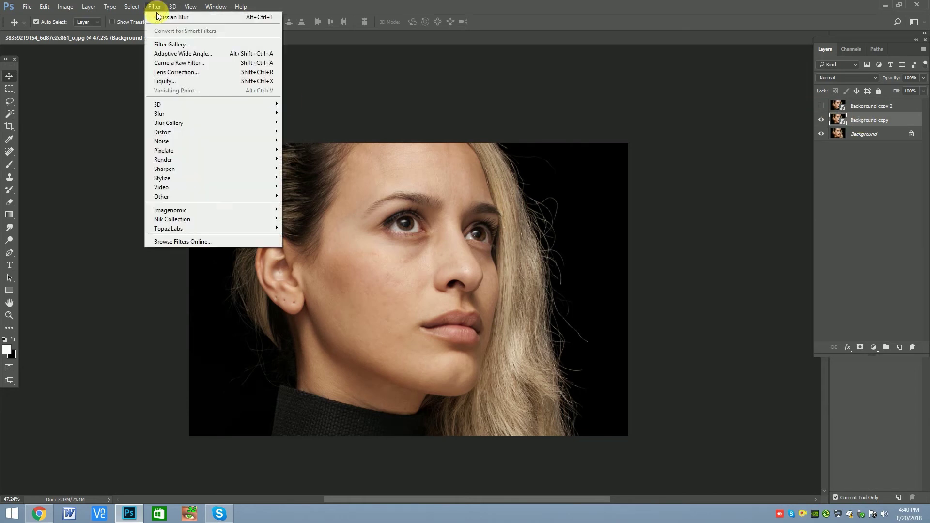
mouse_move(159, 113)
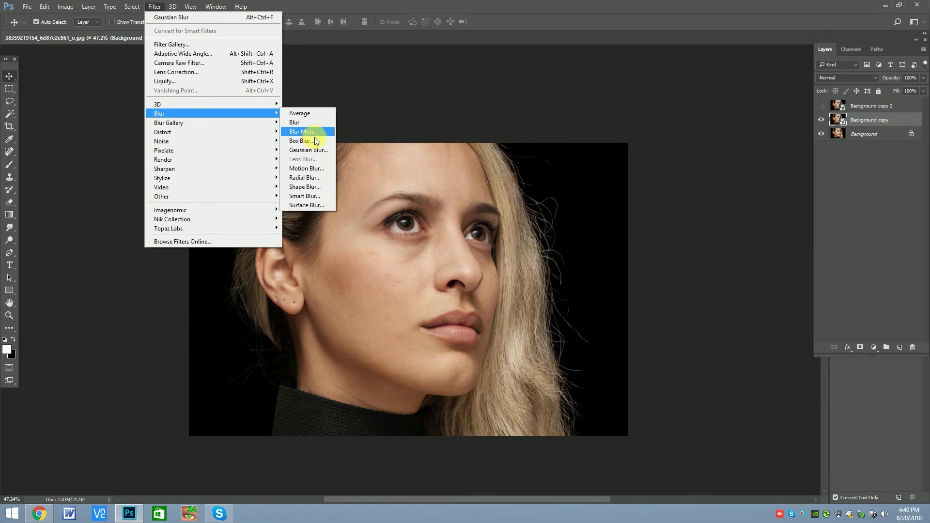
- Apply a Gaussian Blur smart filter with radius 12.0 pixels to Background copy
left_click(321, 151)
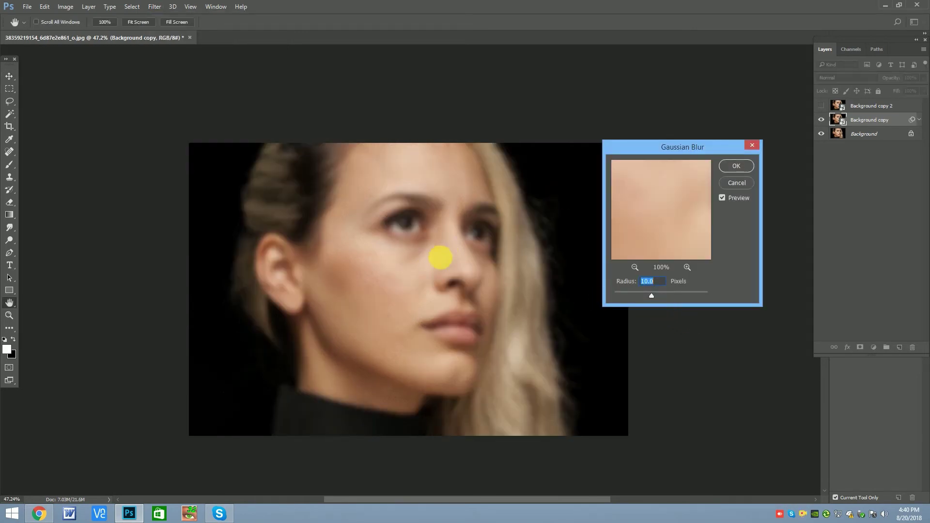
scroll(406, 255, "up", 1)
mouse_move(654, 297)
left_mouse_down()
mouse_move(636, 297)
mouse_move(650, 295)
left_mouse_up()
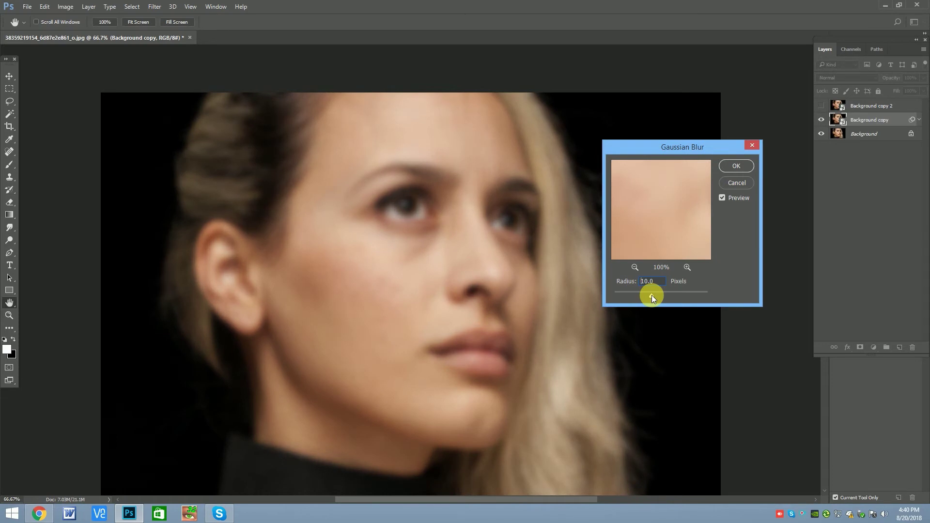
left_click_drag(652, 295, 654, 296)
left_click_drag(653, 295, 653, 296)
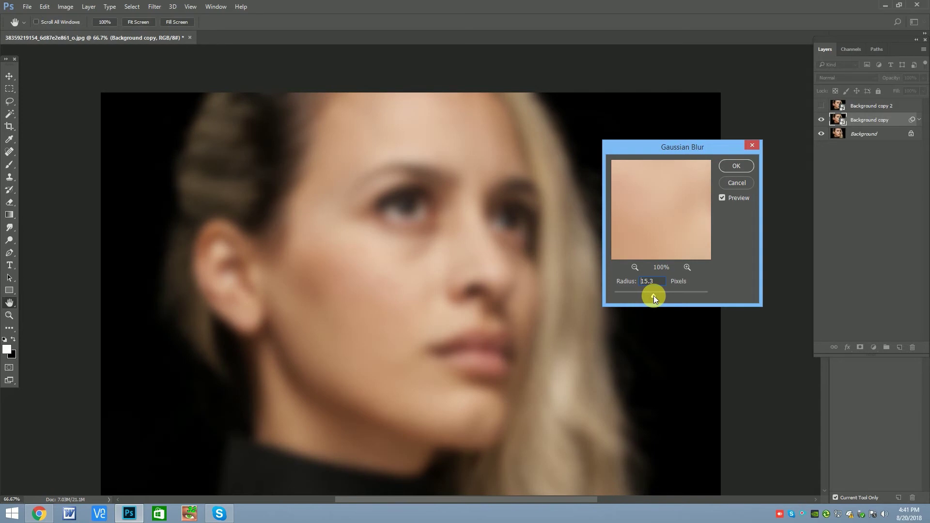
double_click(659, 286)
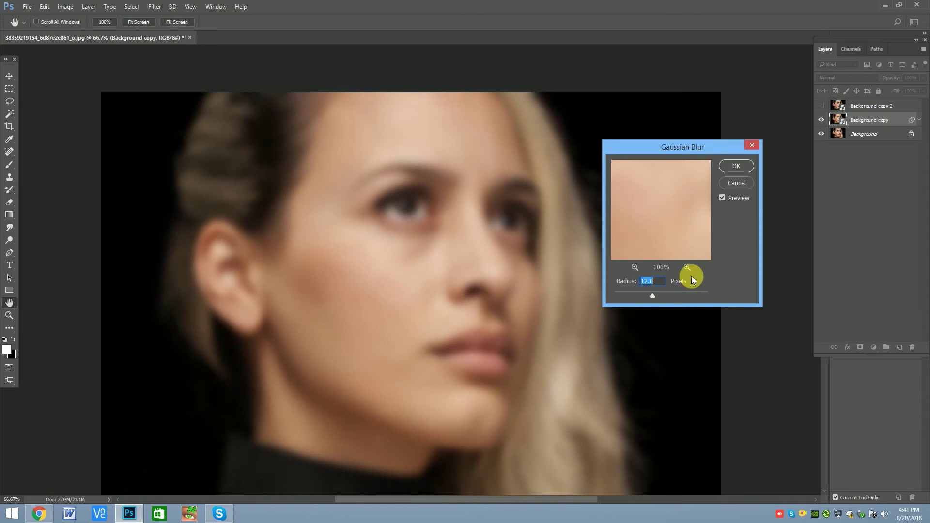
left_click(735, 166)
- Show and select Background copy 2, then apply the High Pass filter to it
left_click(821, 106)
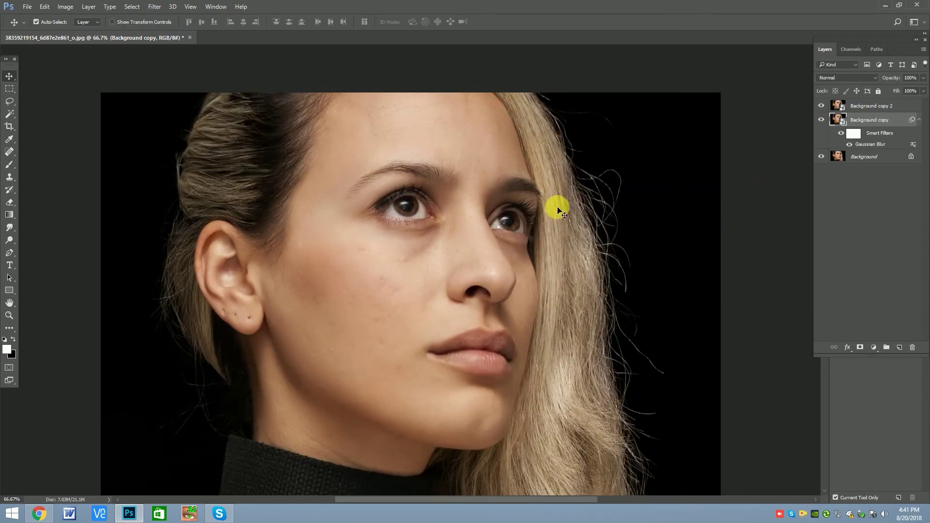
scroll(405, 270, "down", 2)
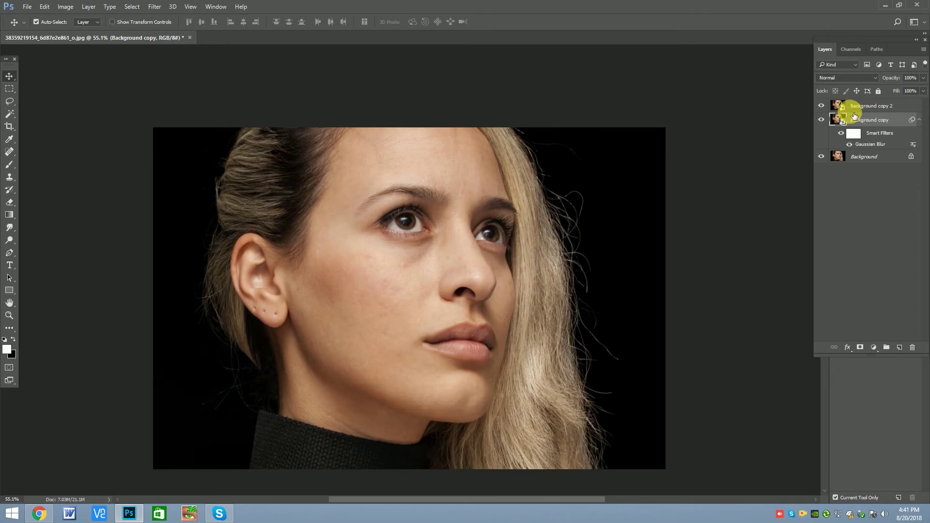
left_click(859, 111)
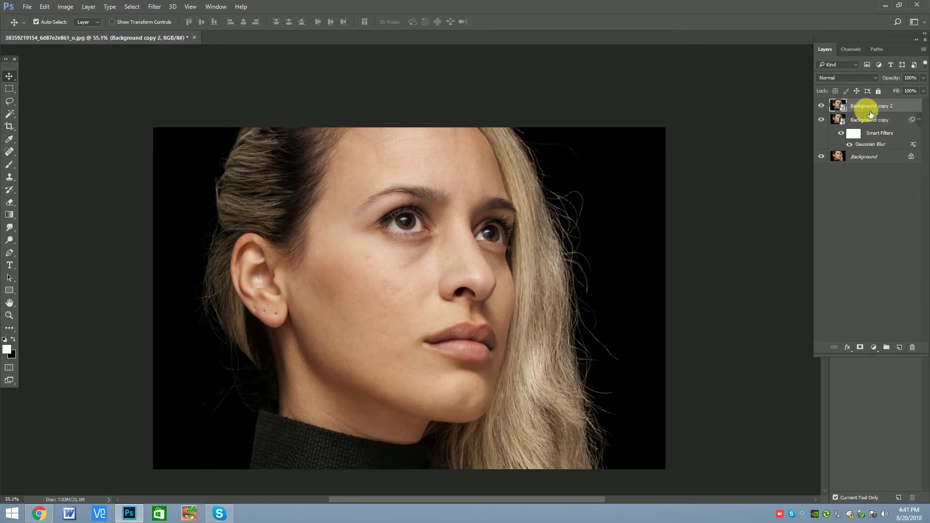
left_click(155, 6)
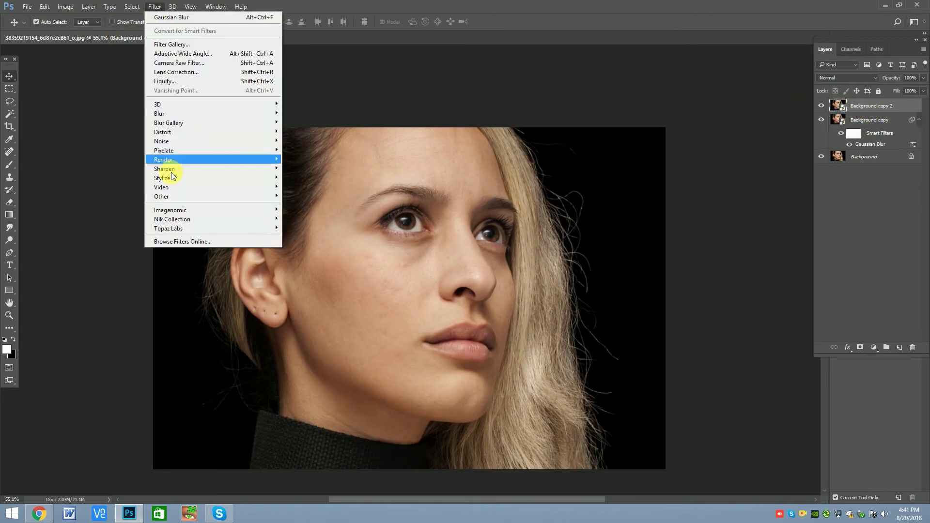
mouse_move(162, 197)
left_click(299, 205)
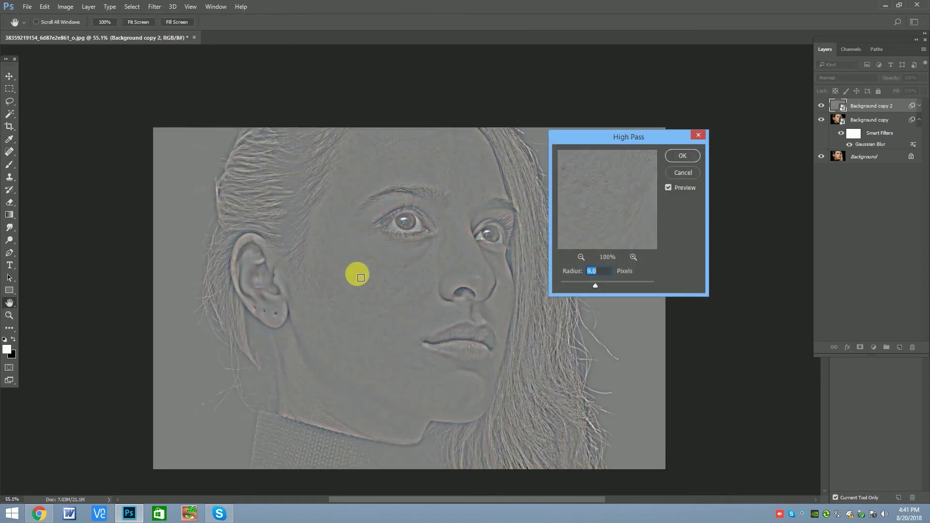
- Set the High Pass radius to about 1.8 px while checking skin detail, and confirm
key("ctrl+plus")
key("ctrl+plus")
key("ctrl+plus")
left_click_drag(389, 357, 453, 203)
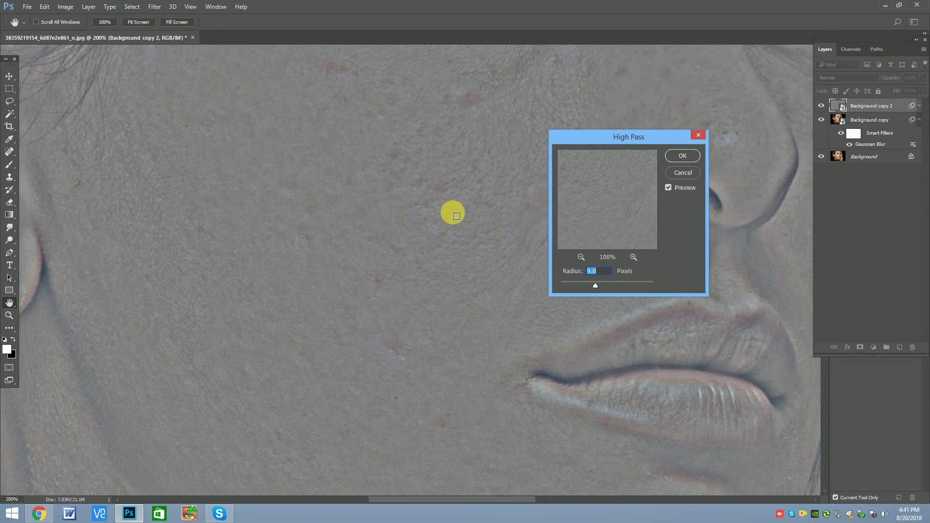
key("ctrl+minus")
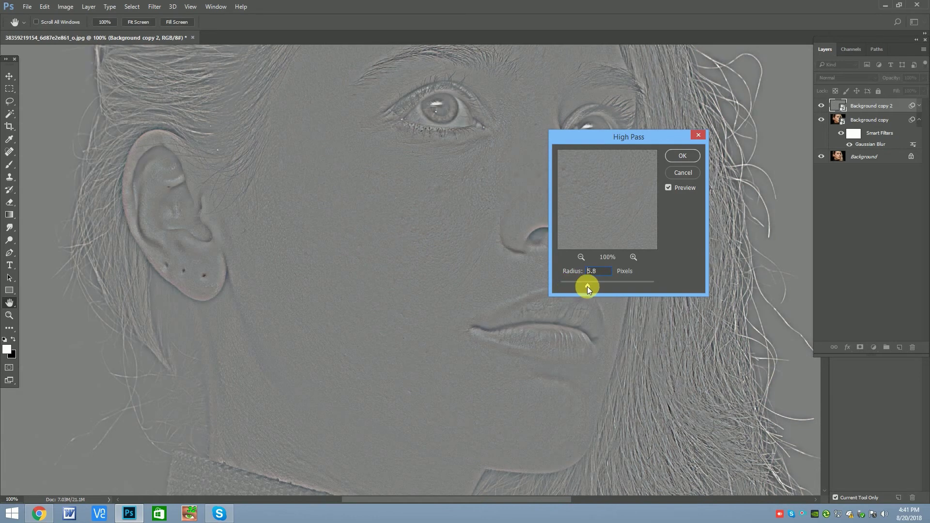
left_click_drag(575, 286, 570, 287)
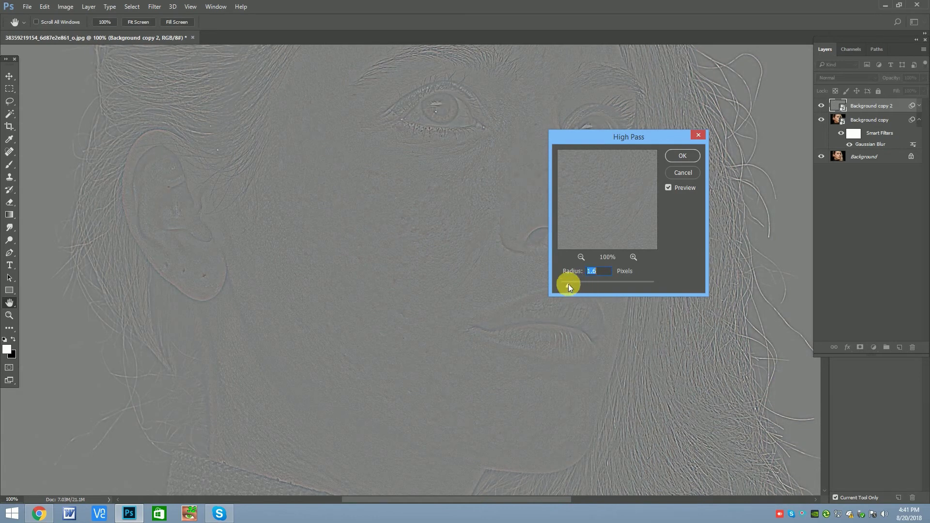
left_click_drag(568, 283, 571, 284)
mouse_move(408, 308)
left_mouse_down()
mouse_move(364, 252)
mouse_move(322, 301)
mouse_move(360, 343)
left_mouse_up()
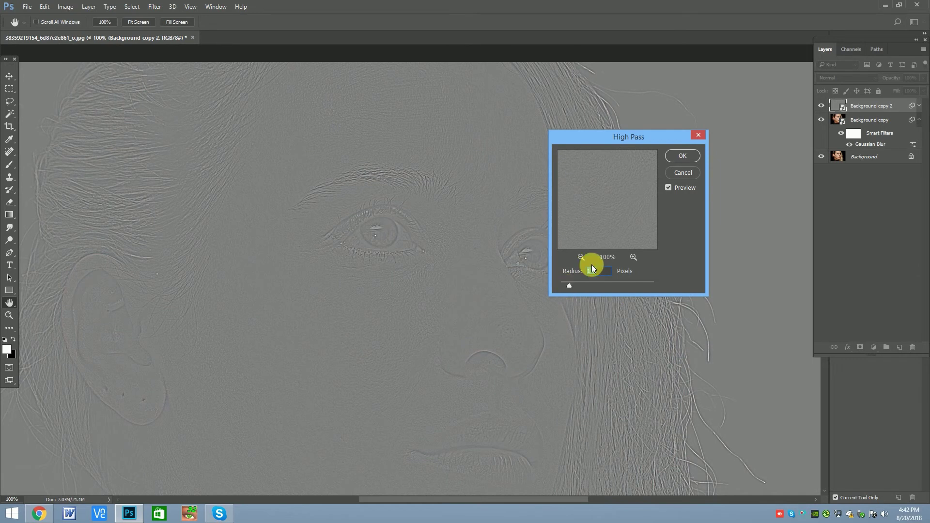
left_click(688, 155)
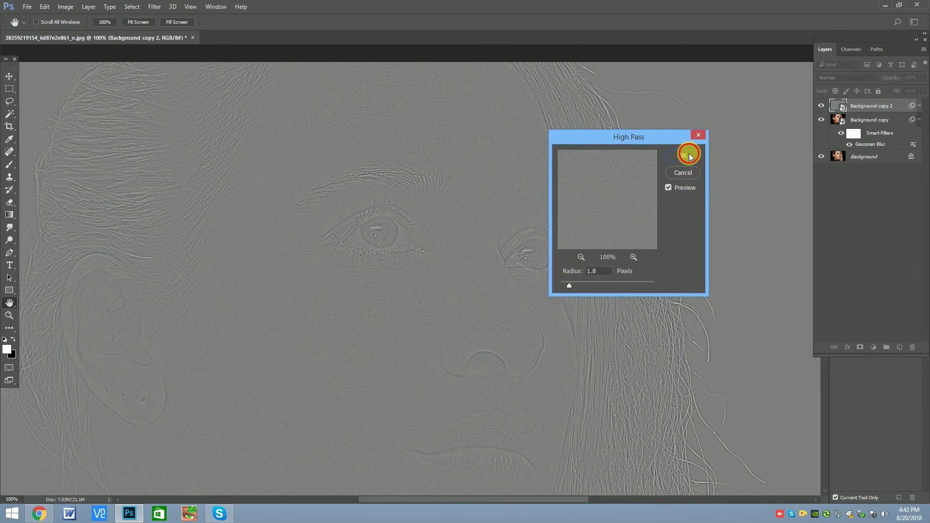
key("v")
scroll(453, 199, "down", 3)
scroll(460, 192, "up", 1)
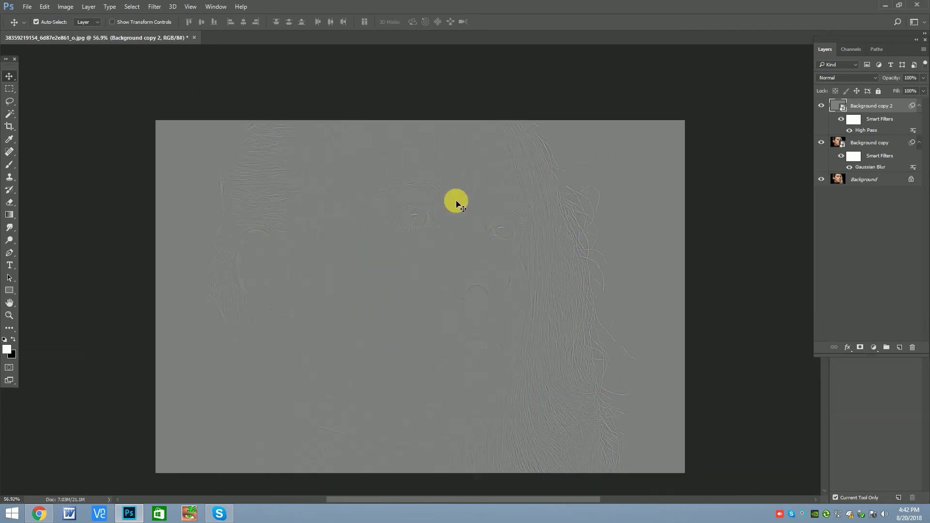
- Set Background copy 2's blend mode to Vivid Light and create an empty Group 1
left_click(830, 79)
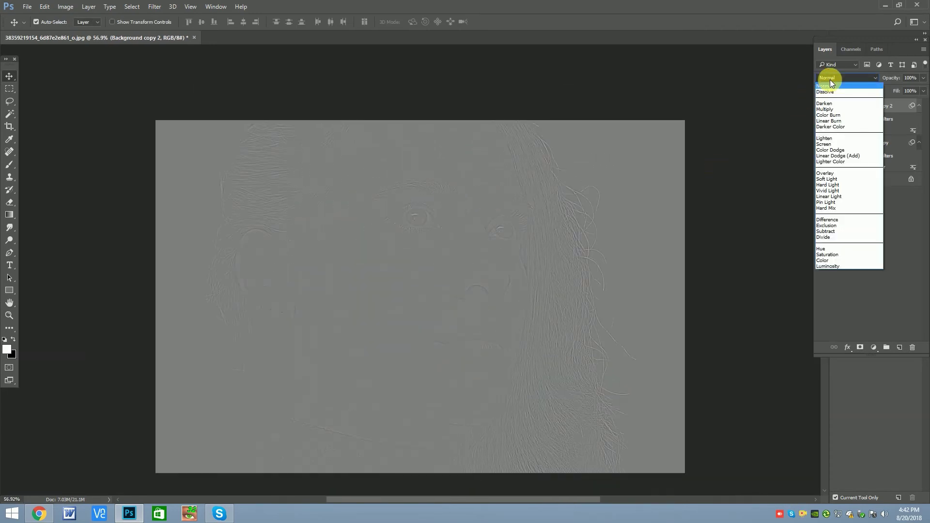
left_click(847, 191)
scroll(401, 264, "up", 2)
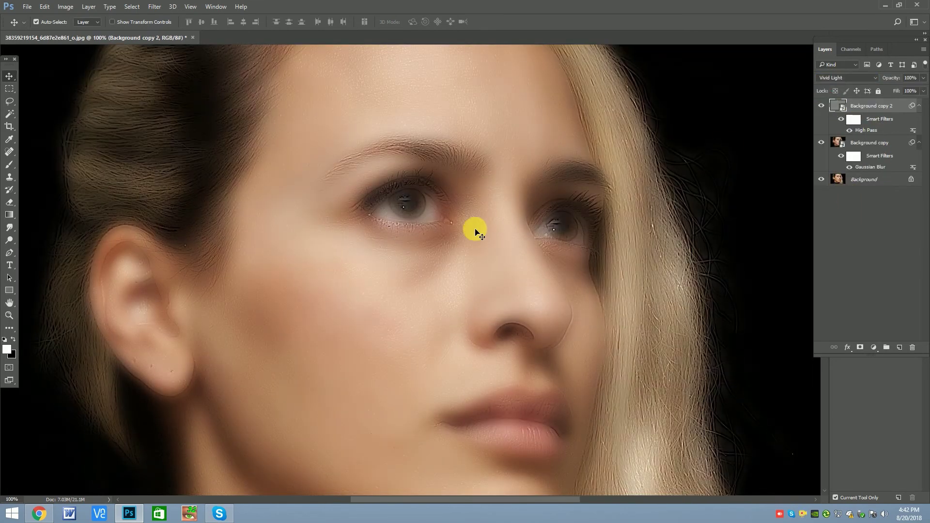
scroll(474, 232, "down", 2)
scroll(476, 232, "down", 1)
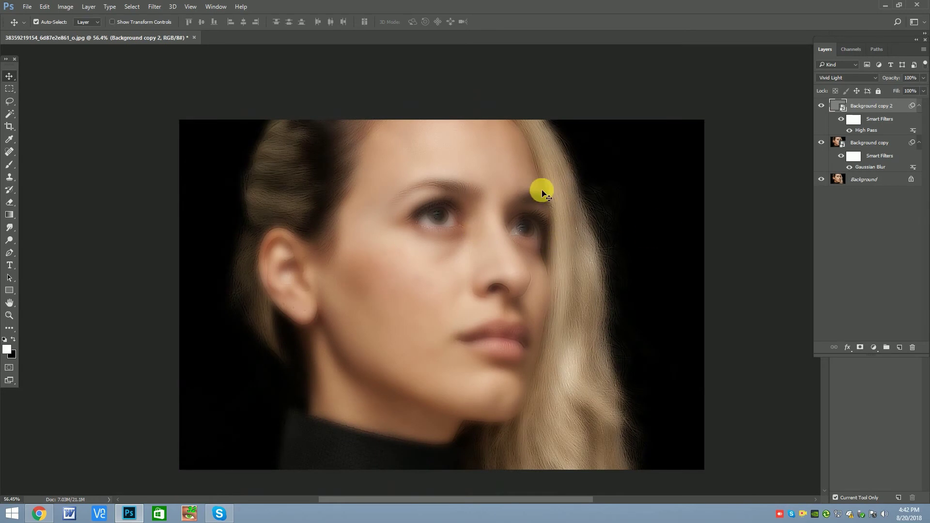
scroll(489, 228, "up", 1)
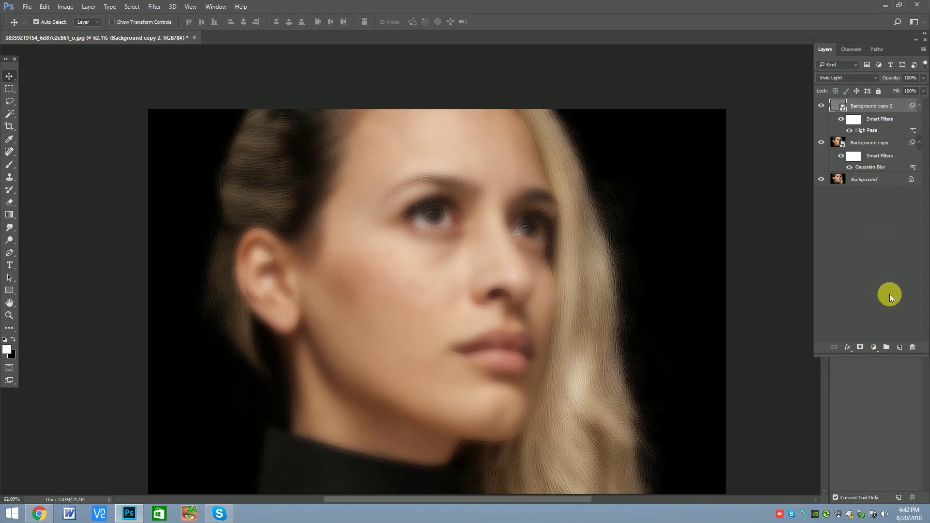
left_click(886, 348)
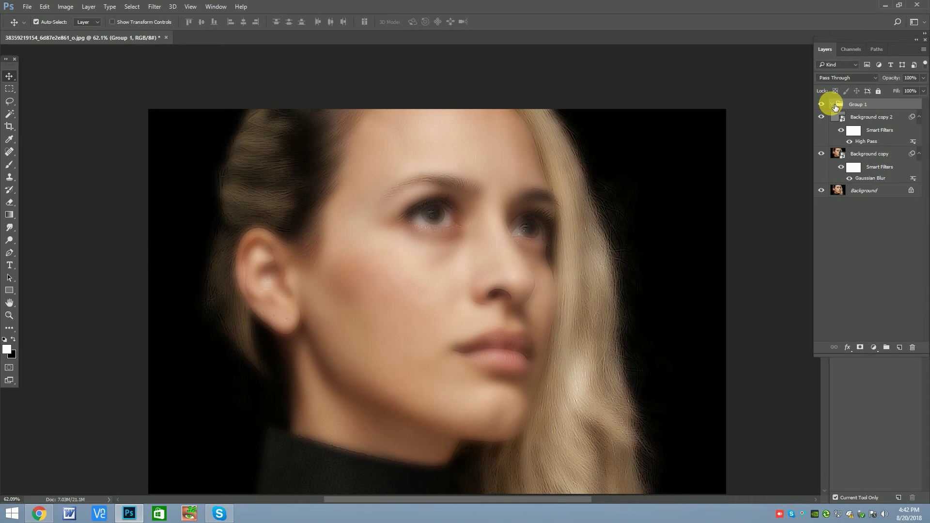
- Move Background copy and Background copy 2 into Group 1 and collapse the group
left_click(874, 118)
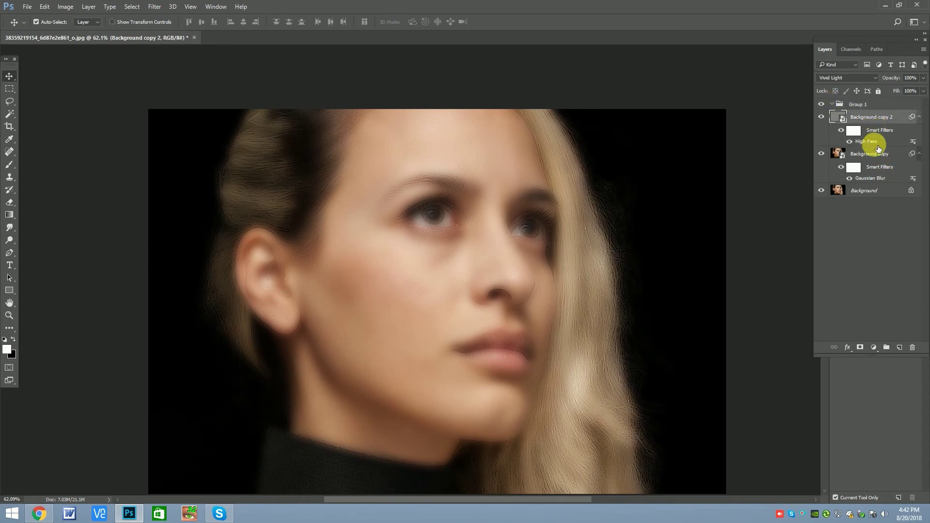
left_click(881, 152)
key("ctrl+z")
left_click(888, 153, "shift")
left_click_drag(889, 153, 878, 107)
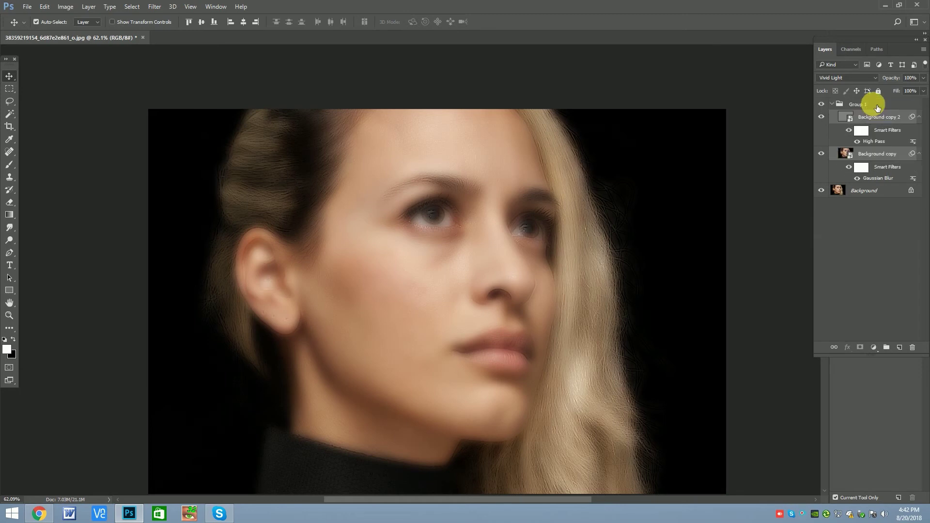
left_click(865, 107)
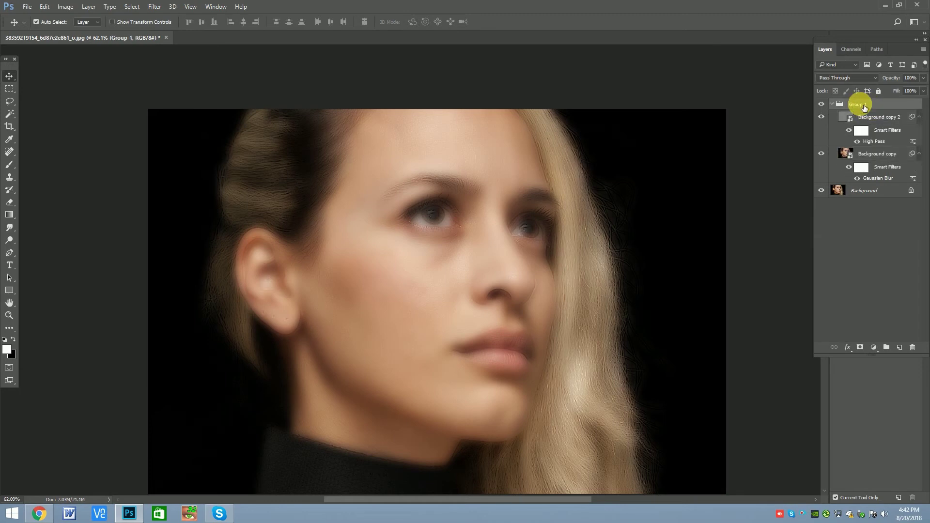
left_click(832, 104)
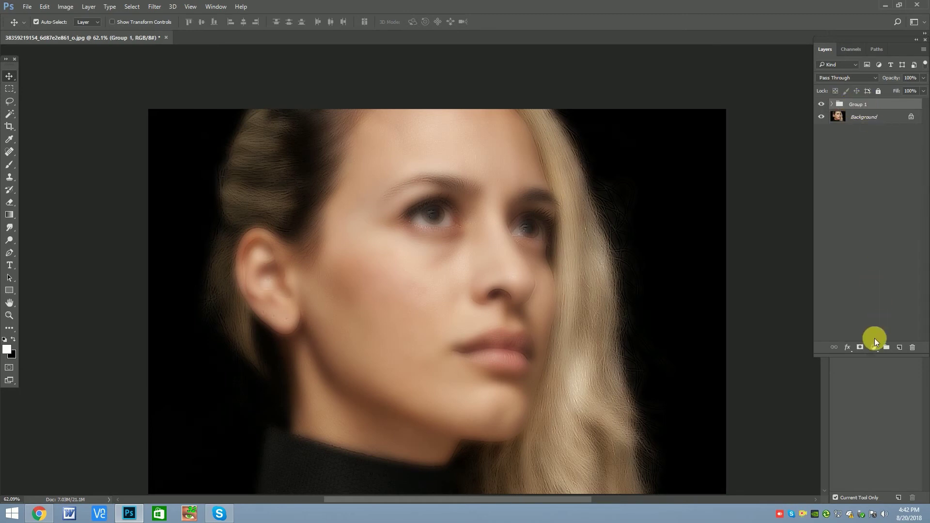
- Add a layer mask to Group 1 and invert it to black with Ctrl+I
left_click(864, 350)
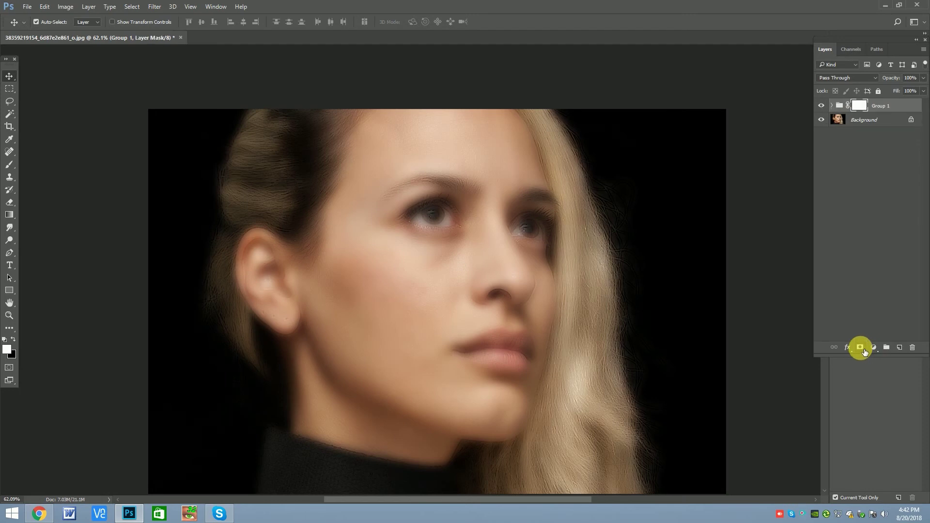
left_click(154, 6)
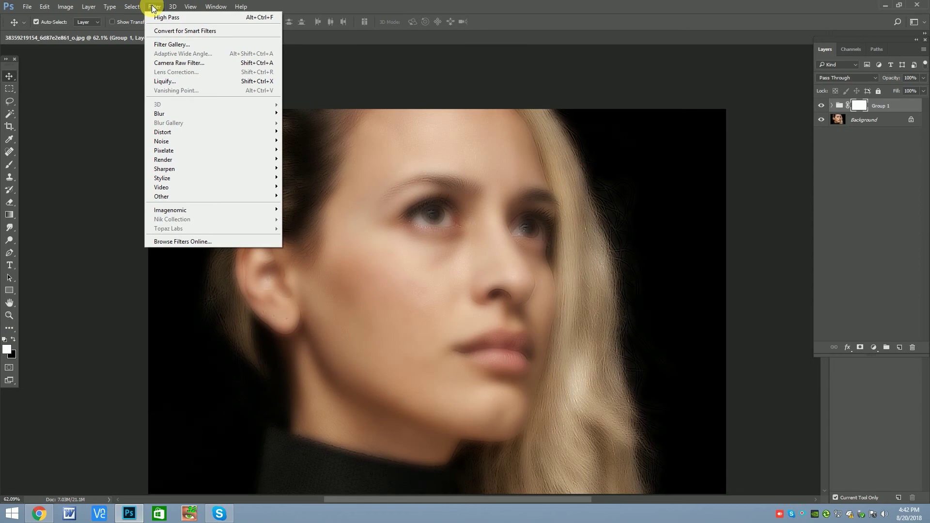
left_click(378, 193)
key("ctrl+i")
scroll(385, 213, "down", 1)
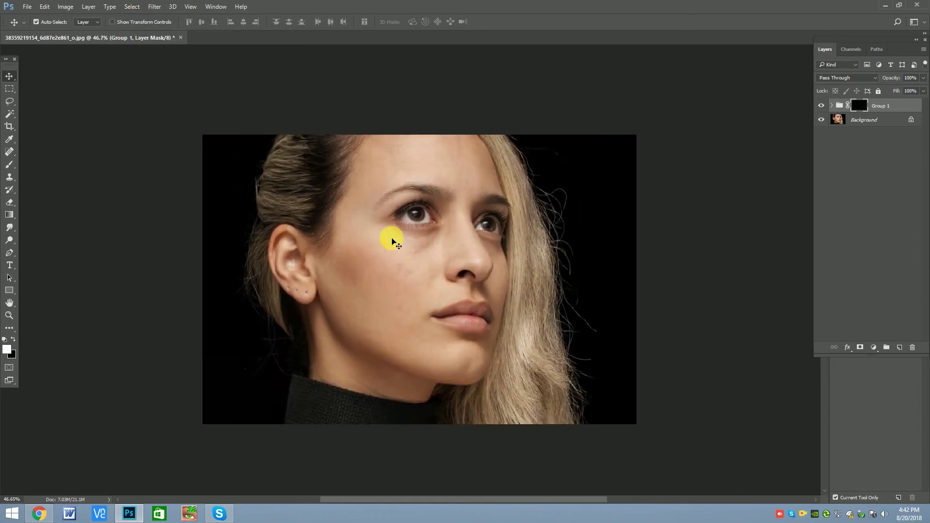
left_click(10, 166)
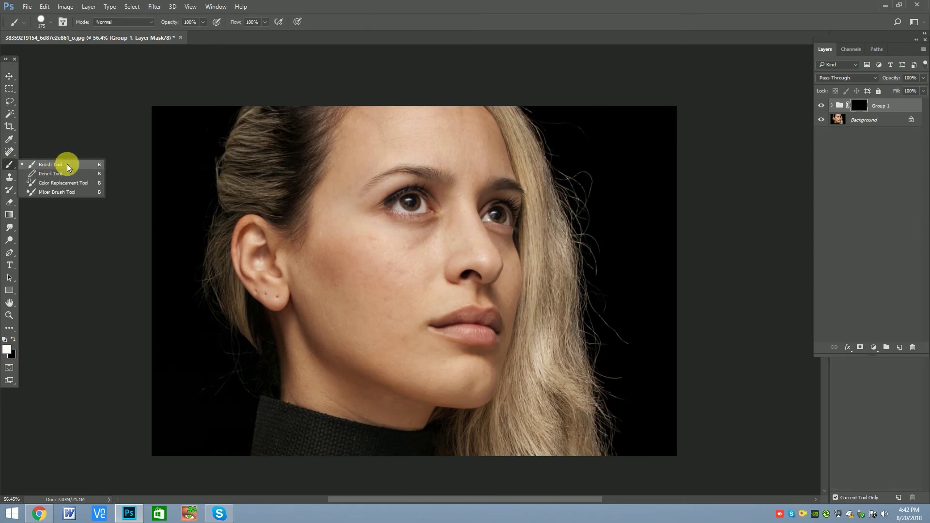
- Make the standard brush fully soft at 0% hardness and reduce its size to about 94 px
left_click(68, 165)
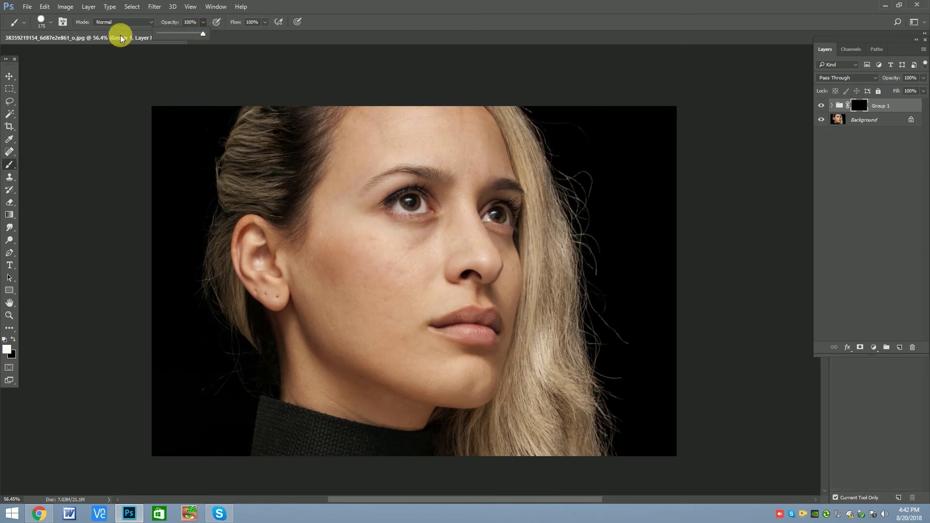
left_click(51, 20)
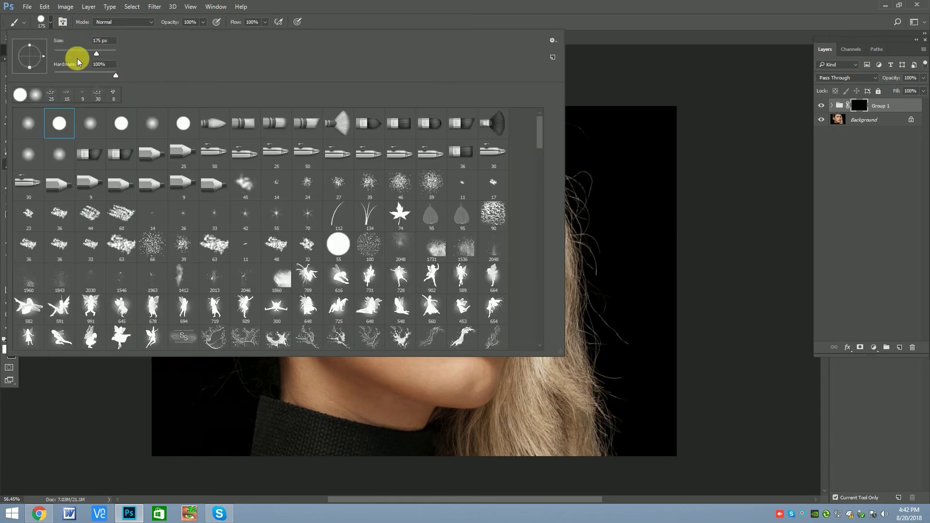
left_click_drag(61, 78, 54, 76)
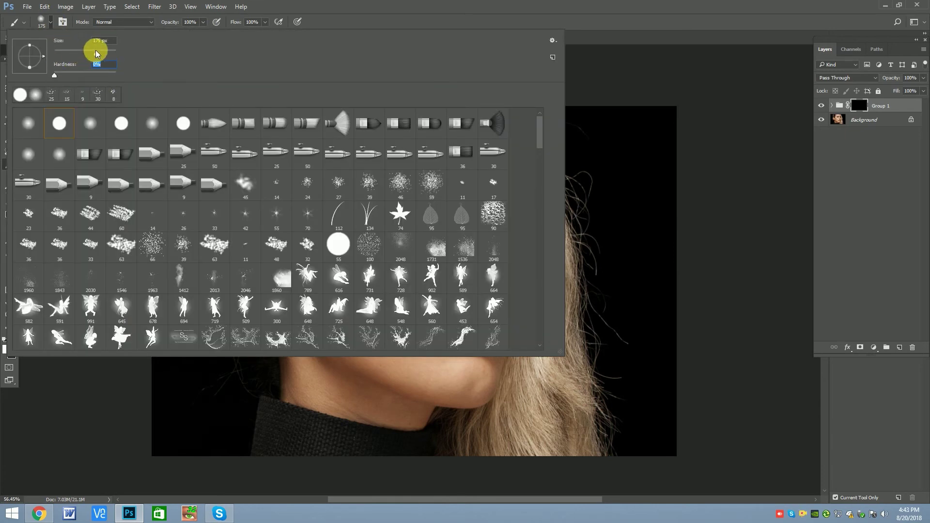
left_click_drag(107, 55, 105, 54)
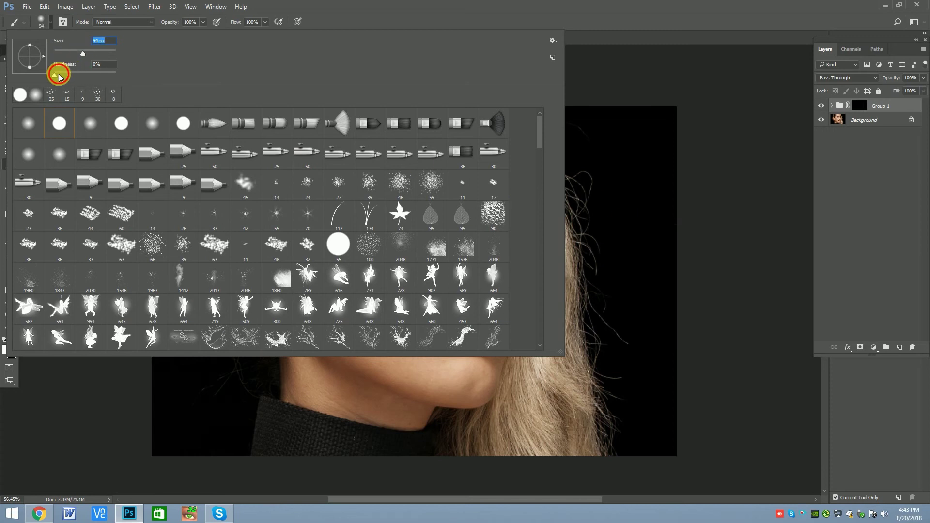
- Paint white on Group 1's mask to smooth the upper cheek, lower cheek and jaw
key("Return")
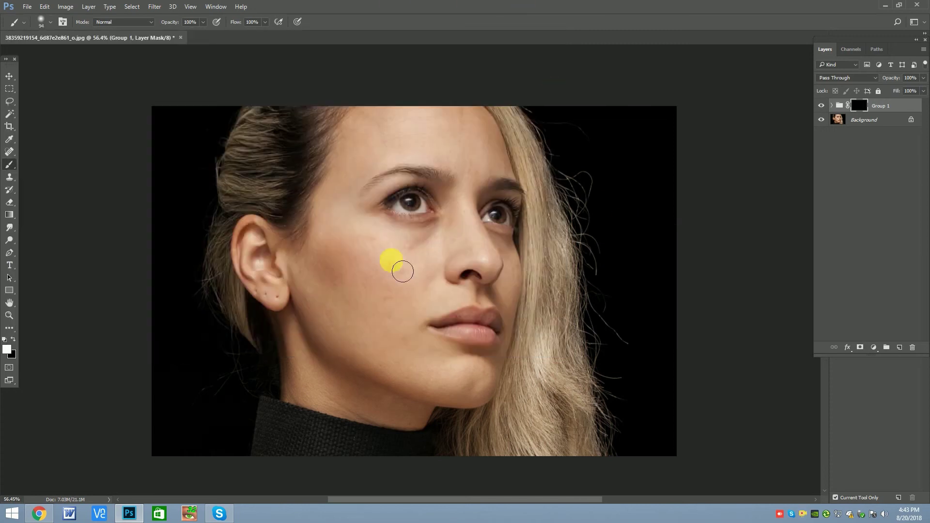
scroll(385, 264, "up", 5)
left_click_drag(348, 323, 362, 305)
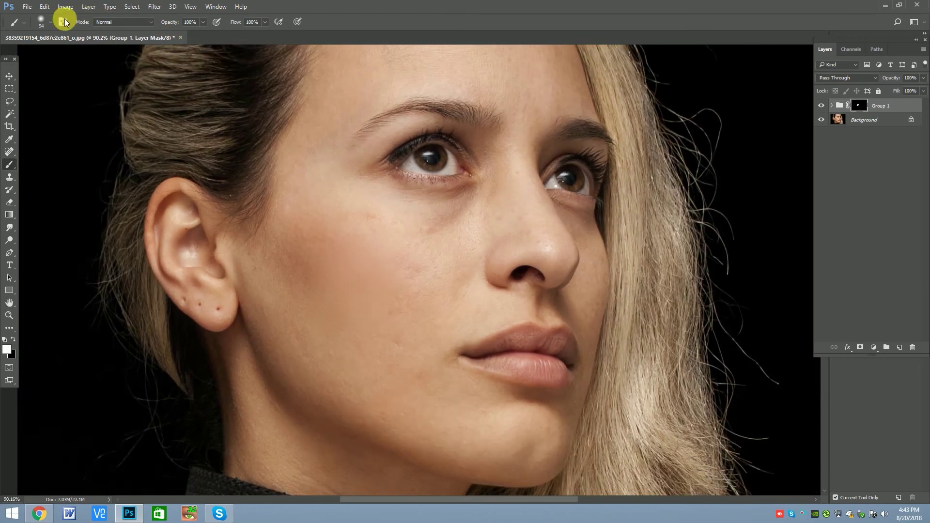
left_click(50, 22)
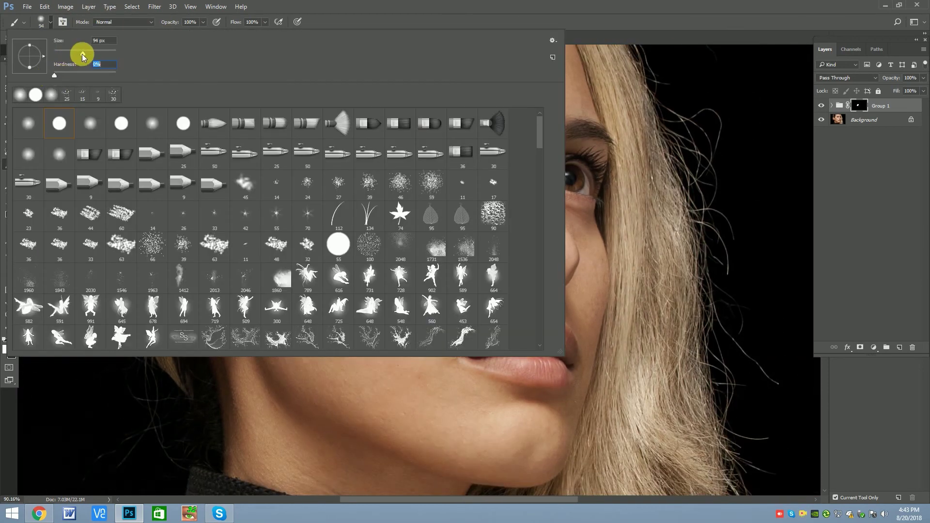
key("Return")
key("bracketright")
key("bracketright")
key("bracketright")
left_click_drag(311, 318, 378, 249)
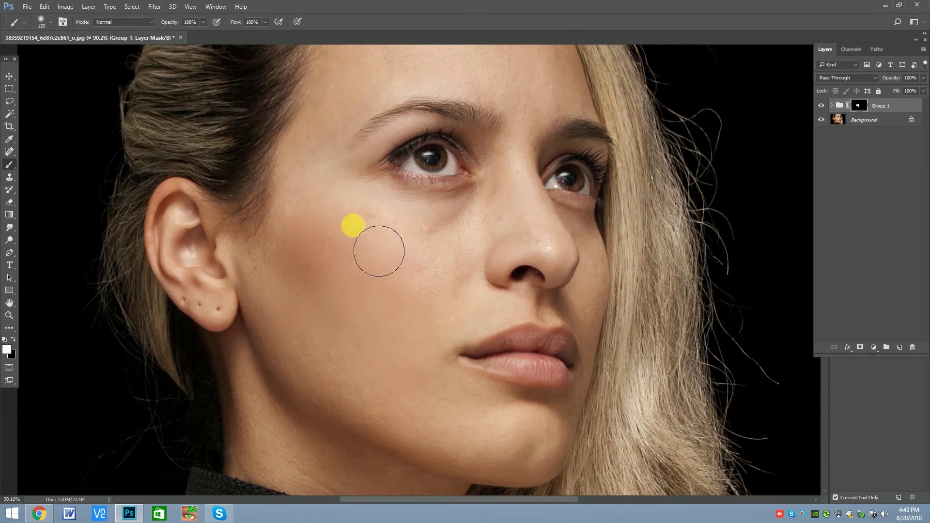
mouse_move(468, 268)
left_mouse_down()
mouse_move(423, 375)
mouse_move(336, 391)
mouse_move(434, 430)
mouse_move(381, 406)
left_mouse_up()
scroll(360, 291, "down", 3)
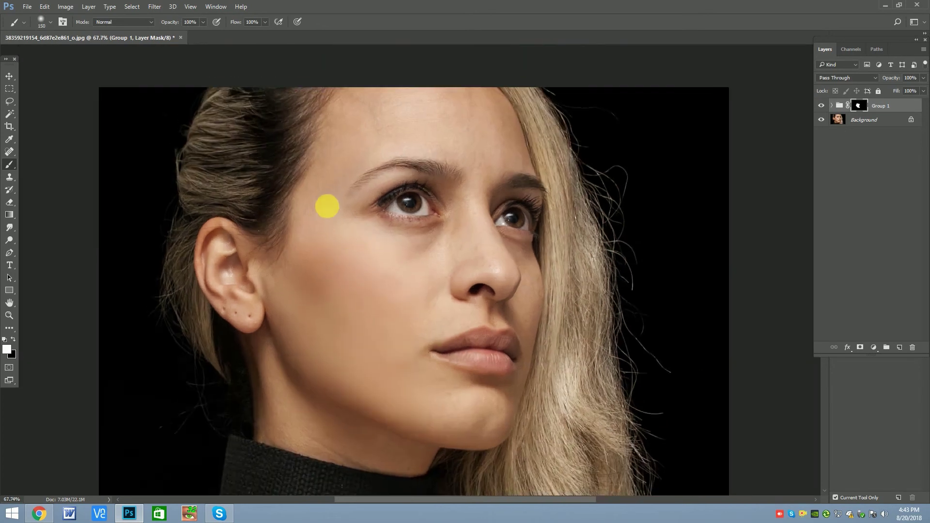
scroll(339, 218, "up", 2)
- Shrink the brush to 70 px and smooth the skin under the left eye and by the inner right eye
key("bracketleft")
key("bracketleft")
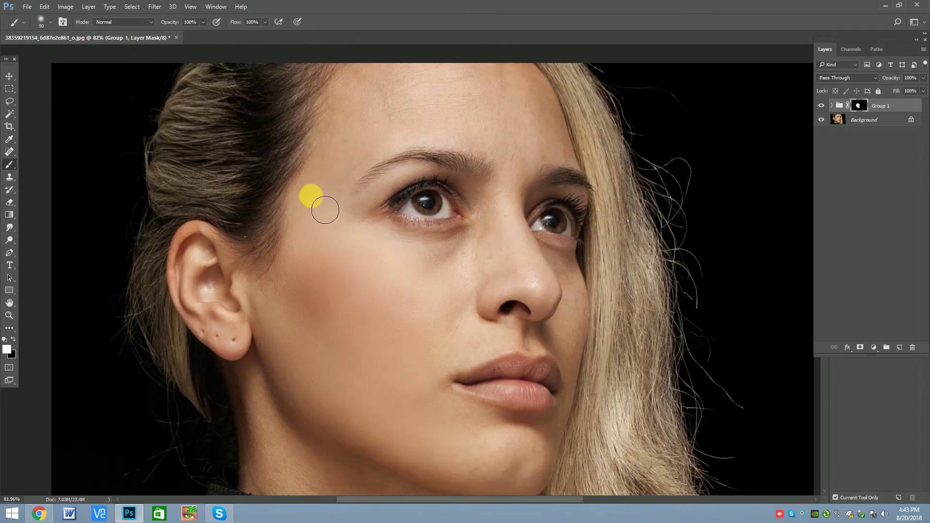
key("bracketright")
key("bracketright")
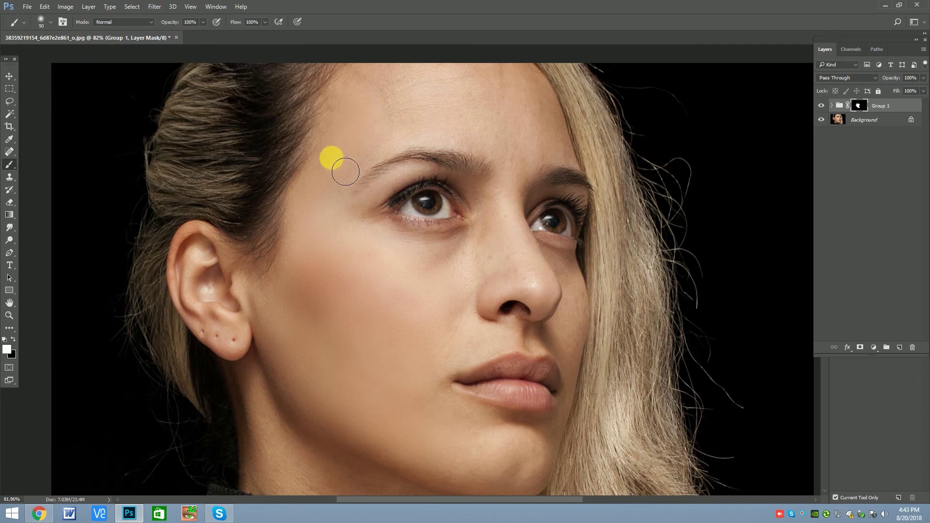
scroll(368, 145, "down", 3)
scroll(395, 164, "up", 3)
key("bracketright")
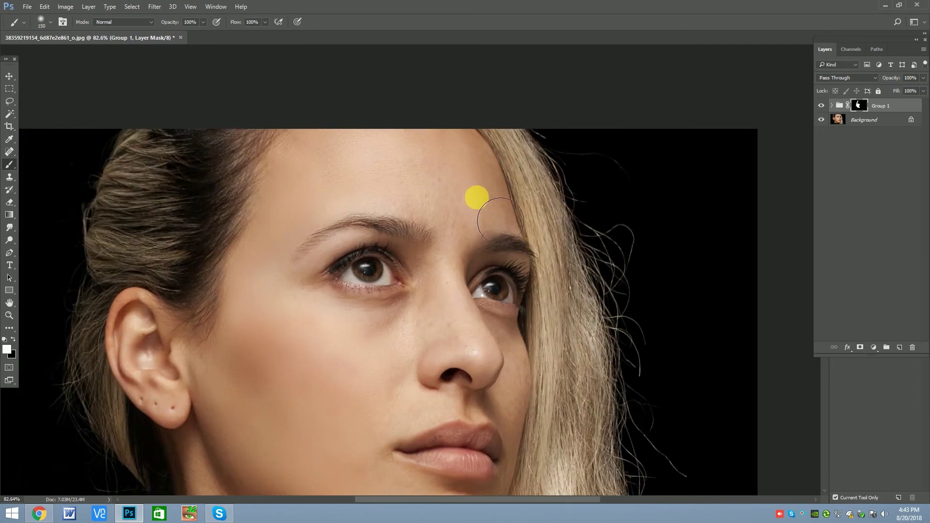
scroll(422, 205, "down", 3)
scroll(438, 224, "up", 2)
key("bracketleft")
key("bracketleft")
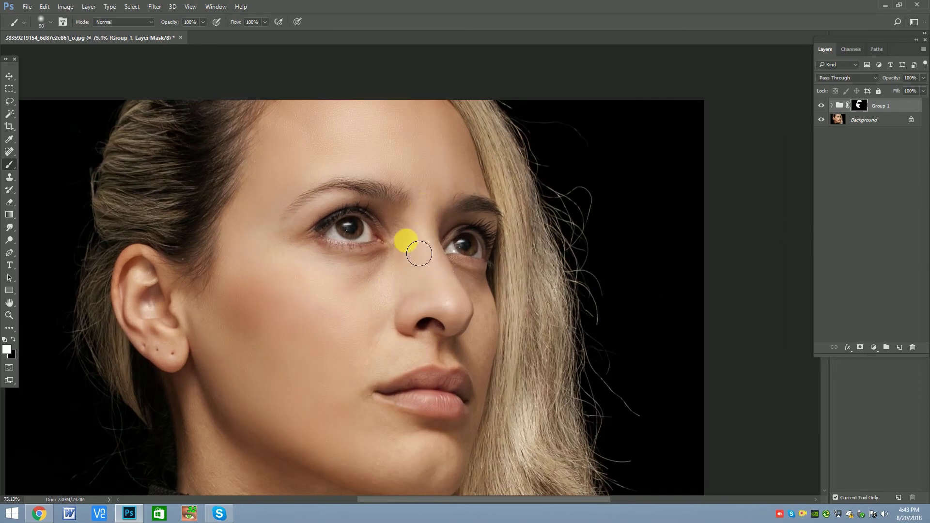
scroll(412, 232, "up", 3)
key("bracketleft")
key("bracketleft")
left_click(380, 284)
left_click_drag(352, 290, 257, 272)
left_click(456, 230)
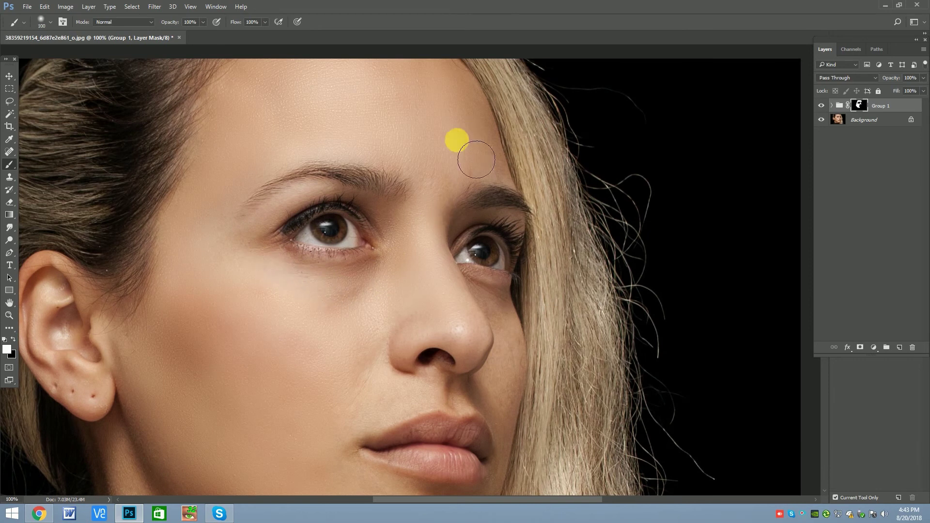
- Paint the smoothing down over the jaw and neck with a resized brush
key("bracketright")
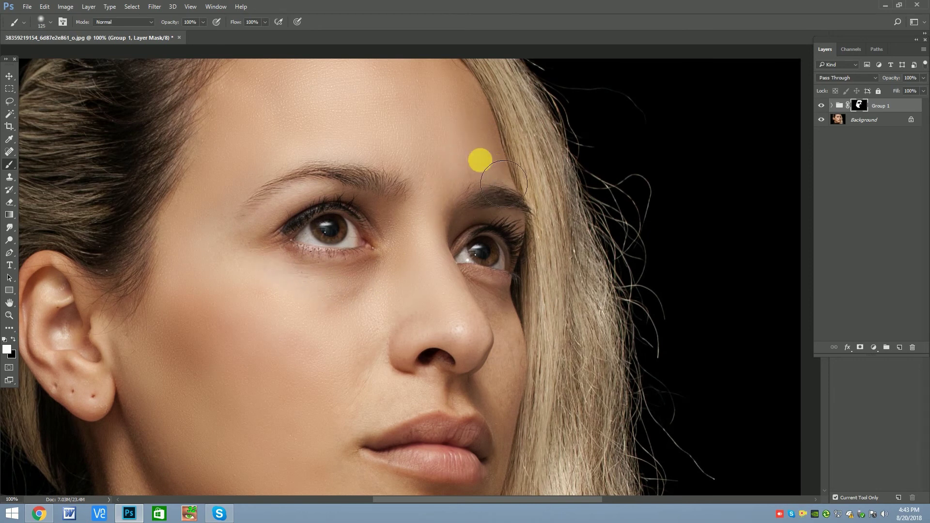
scroll(504, 183, "down", 3)
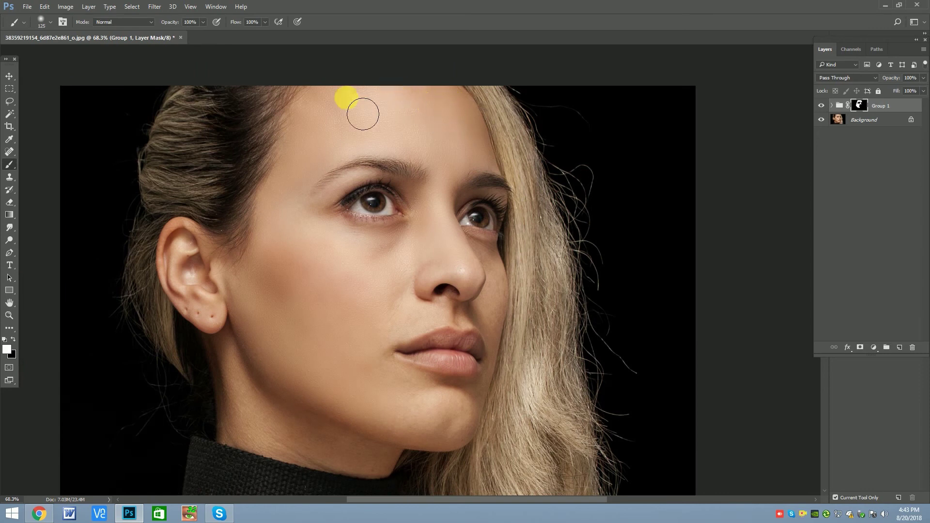
scroll(288, 339, "up", 2)
scroll(334, 380, "up", 2)
key("bracketleft")
mouse_move(288, 267)
left_mouse_down()
mouse_move(278, 420)
mouse_move(488, 468)
mouse_move(267, 421)
mouse_move(336, 440)
left_mouse_up()
scroll(336, 441, "down", 3)
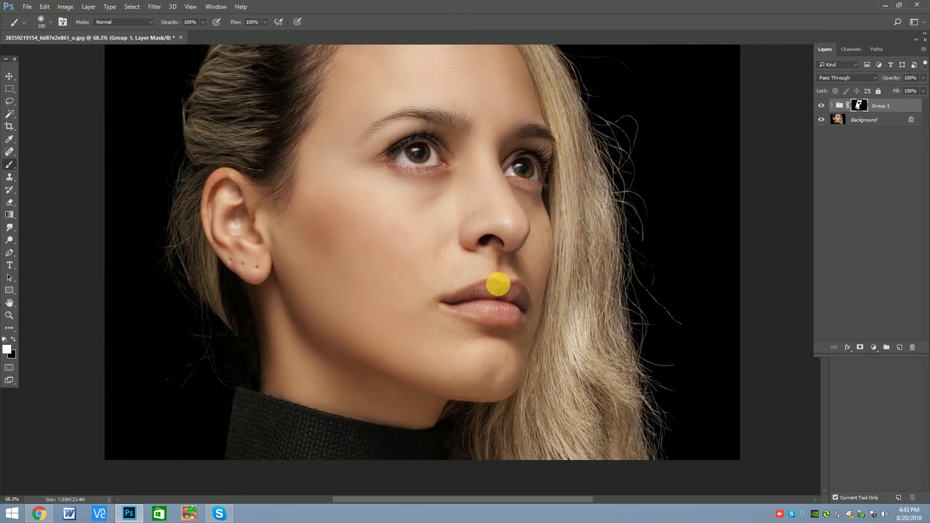
scroll(470, 314, "up", 2)
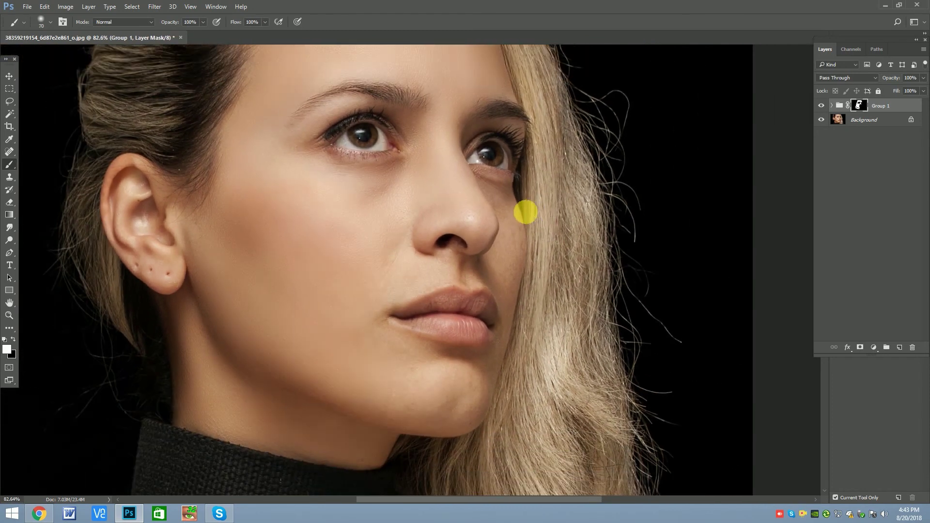
- With a smaller brush, smooth the cheek beside the nose, the side of the nose and between the eyes
scroll(541, 225, "up", 1)
key("bracketleft")
mouse_move(507, 213)
left_mouse_down()
mouse_move(512, 262)
mouse_move(503, 285)
mouse_move(513, 284)
mouse_move(499, 263)
mouse_move(514, 391)
mouse_move(505, 329)
mouse_move(480, 437)
mouse_move(451, 478)
mouse_move(485, 417)
mouse_move(384, 392)
mouse_move(400, 401)
mouse_move(400, 438)
mouse_move(416, 462)
mouse_move(325, 458)
mouse_move(242, 418)
mouse_move(343, 350)
left_mouse_up()
key("bracketleft")
scroll(380, 291, "down", 2)
scroll(361, 273, "up", 1)
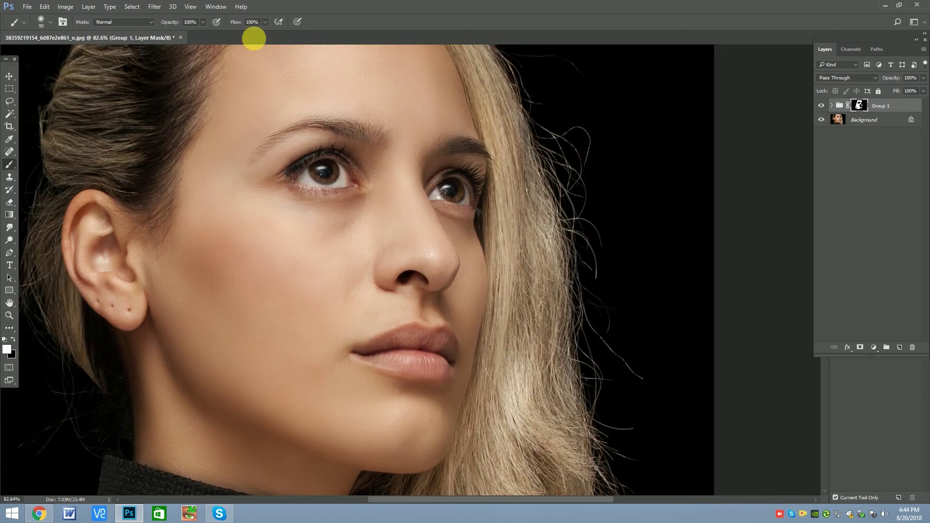
mouse_move(422, 200)
left_mouse_down()
mouse_move(450, 258)
mouse_move(387, 279)
left_mouse_up()
mouse_move(413, 228)
left_mouse_down()
mouse_move(417, 171)
mouse_move(311, 157)
mouse_move(263, 187)
mouse_move(349, 152)
left_mouse_up()
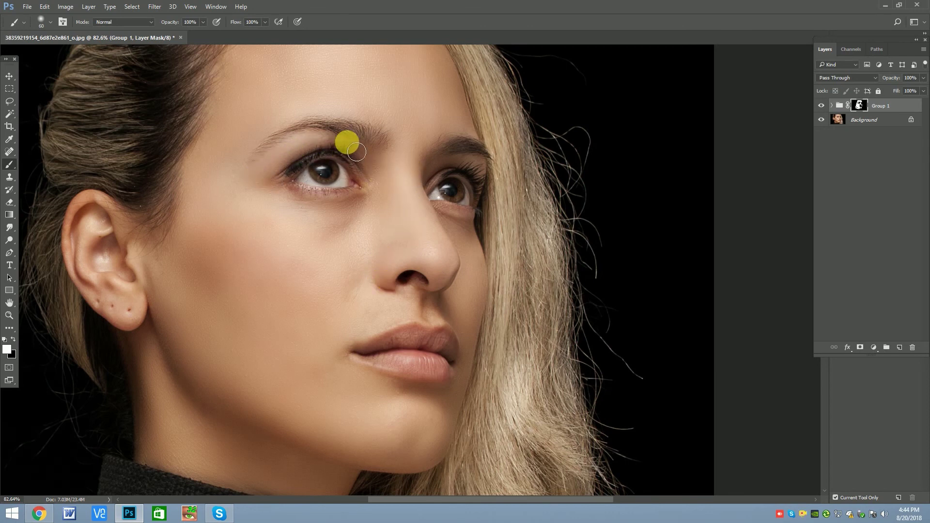
- Smooth the right eyelid, the area below the right eye, above the upper lip and the chin
left_click_drag(451, 172, 472, 170)
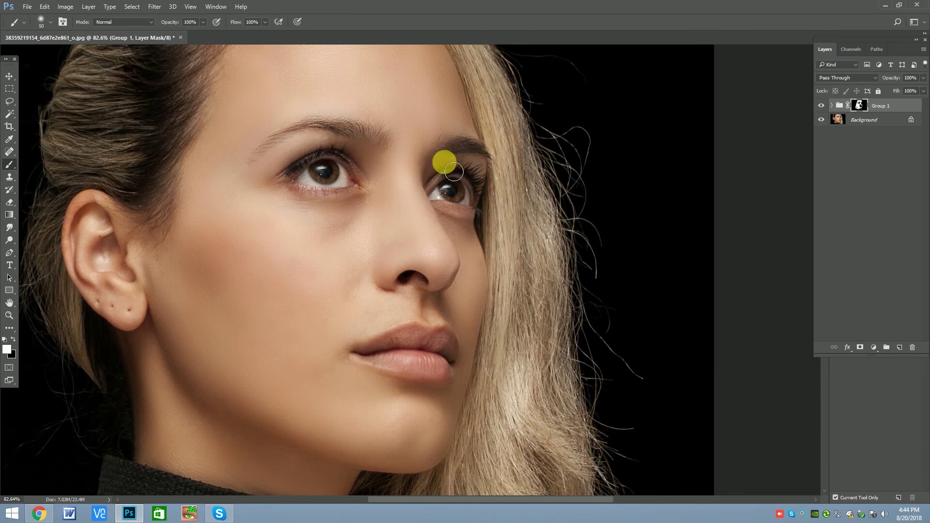
mouse_move(484, 169)
left_mouse_down()
mouse_move(456, 224)
mouse_move(465, 247)
mouse_move(432, 257)
mouse_move(440, 291)
left_mouse_up()
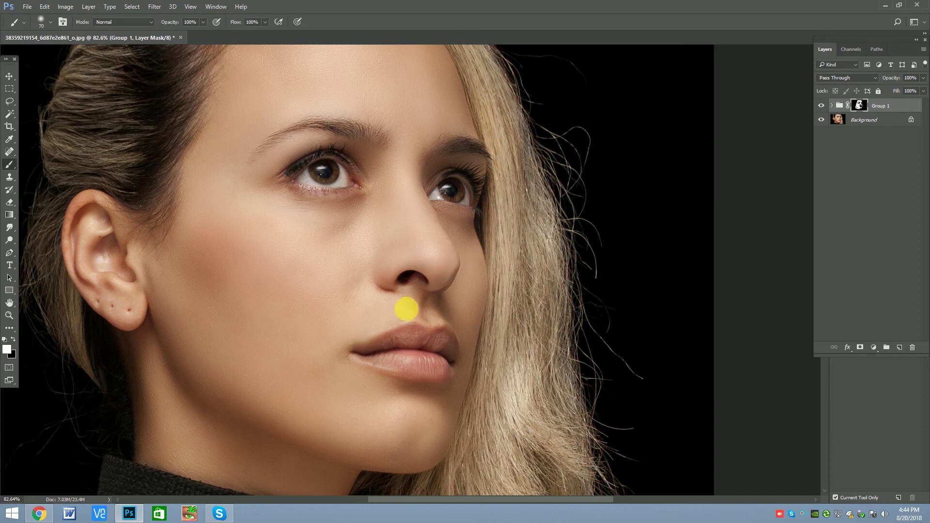
mouse_move(399, 320)
left_mouse_down()
mouse_move(436, 311)
mouse_move(420, 283)
mouse_move(434, 315)
mouse_move(447, 401)
mouse_move(464, 408)
left_mouse_up()
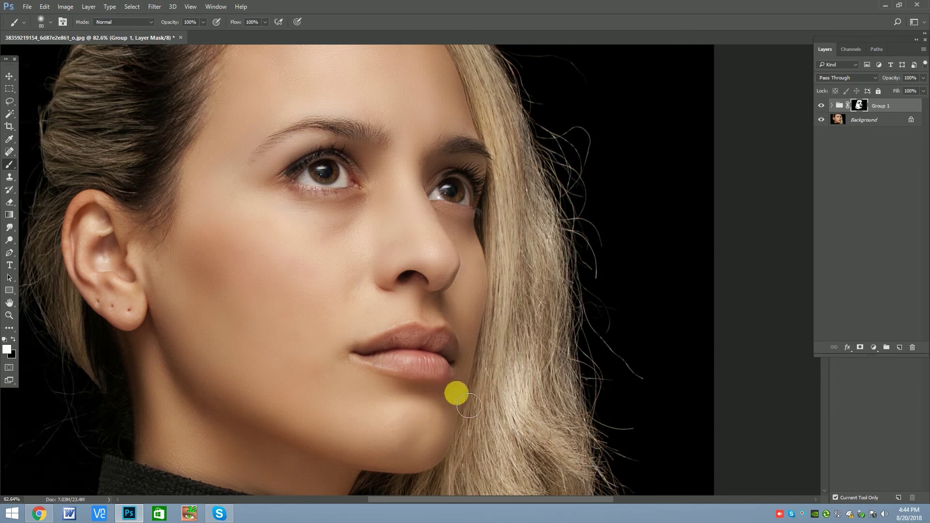
mouse_move(471, 375)
left_mouse_down()
mouse_move(482, 353)
mouse_move(363, 350)
left_mouse_up()
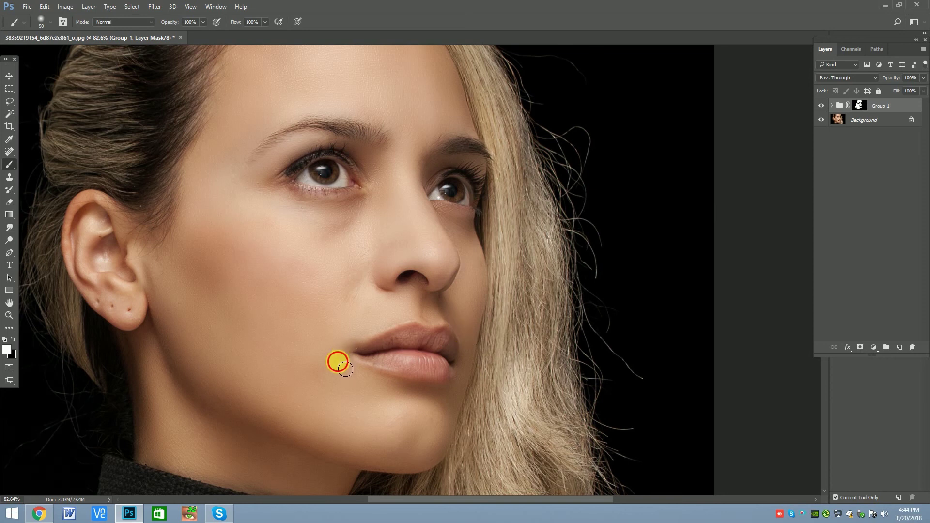
scroll(387, 266, "down", 2)
scroll(380, 265, "down", 1)
scroll(239, 270, "up", 4)
scroll(262, 212, "up", 2)
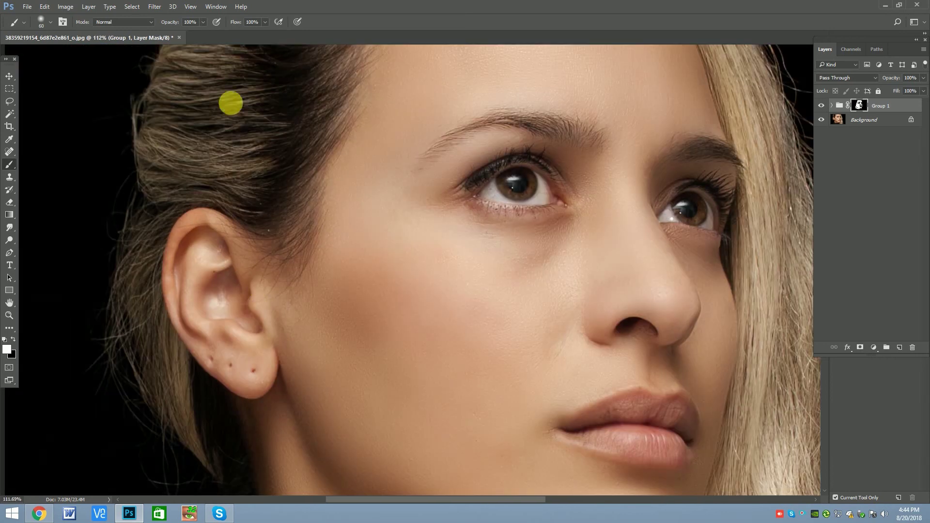
- At 60% brush opacity, paint smoothing onto the ear, earlobe, outer rim and jaw
left_click(203, 22)
left_click(185, 32)
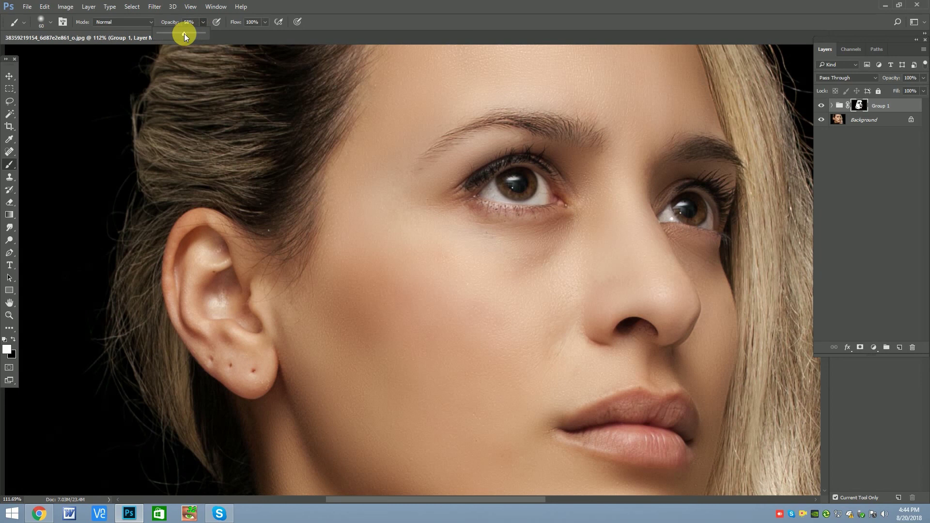
mouse_move(197, 234)
left_mouse_down()
mouse_move(204, 289)
mouse_move(240, 348)
left_mouse_up()
left_click_drag(269, 390, 227, 374)
mouse_move(182, 299)
left_mouse_down()
mouse_move(185, 236)
mouse_move(232, 300)
left_mouse_up()
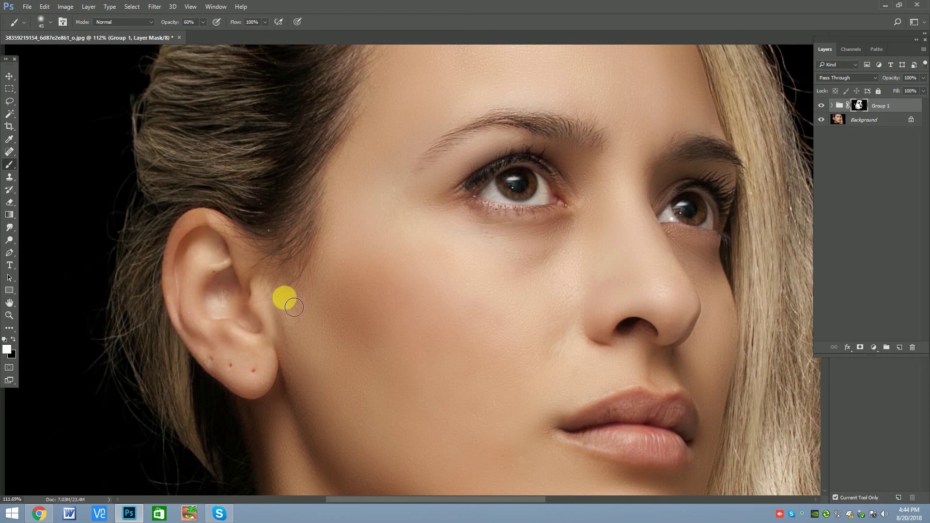
left_click_drag(266, 318, 304, 314)
- Drop brush opacity to 25% with a smaller brush and soften the shadow under the right eye
key("bracketright")
key("bracketright")
key("bracketright")
scroll(304, 314, "down", 2)
scroll(373, 222, "down", 2)
scroll(432, 232, "up", 2)
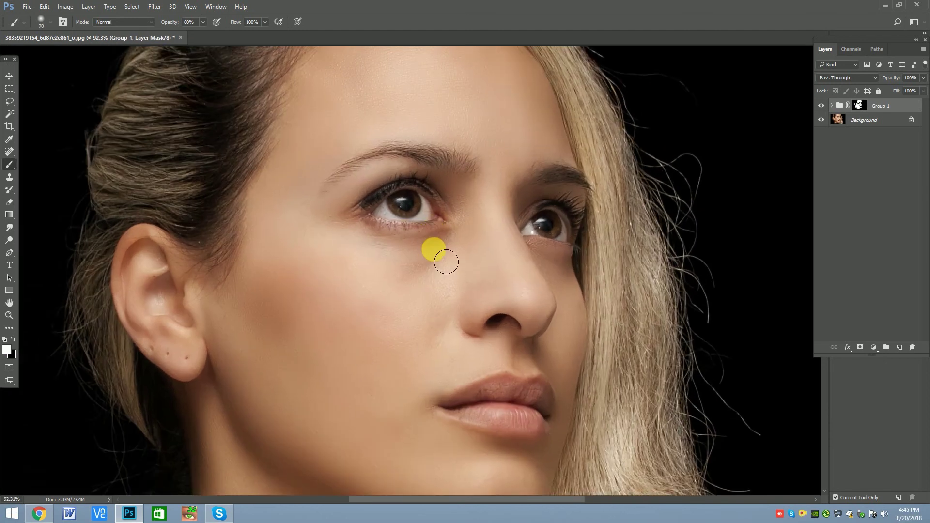
scroll(431, 232, "up", 2)
key("bracketleft")
key("bracketleft")
left_click_drag(191, 33, 185, 33)
key("bracketleft")
key("bracketleft")
key("bracketleft")
key("bracketright")
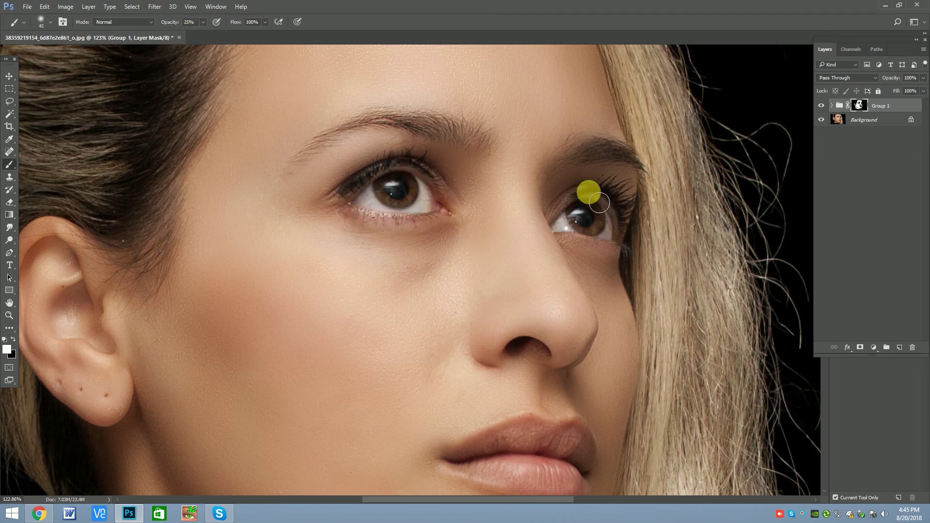
left_click_drag(589, 264, 617, 254)
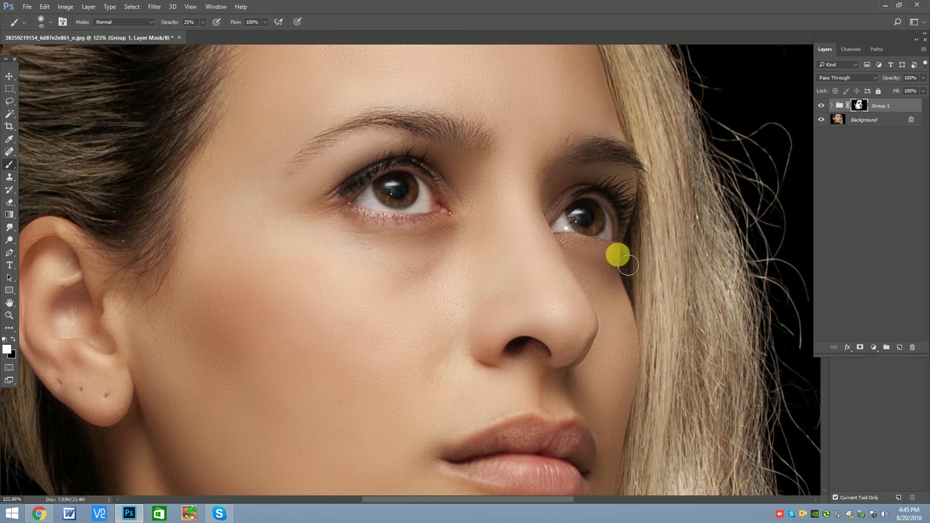
- Blend 25% smoothing into the skin beside and around the ear
scroll(494, 352, "down", 1)
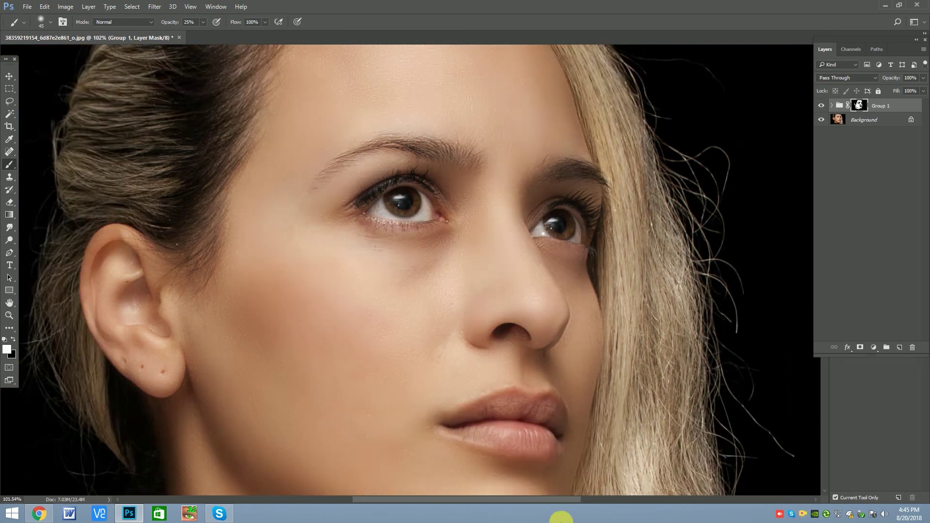
scroll(405, 224, "down", 1)
scroll(461, 338, "down", 1)
scroll(523, 370, "up", 1)
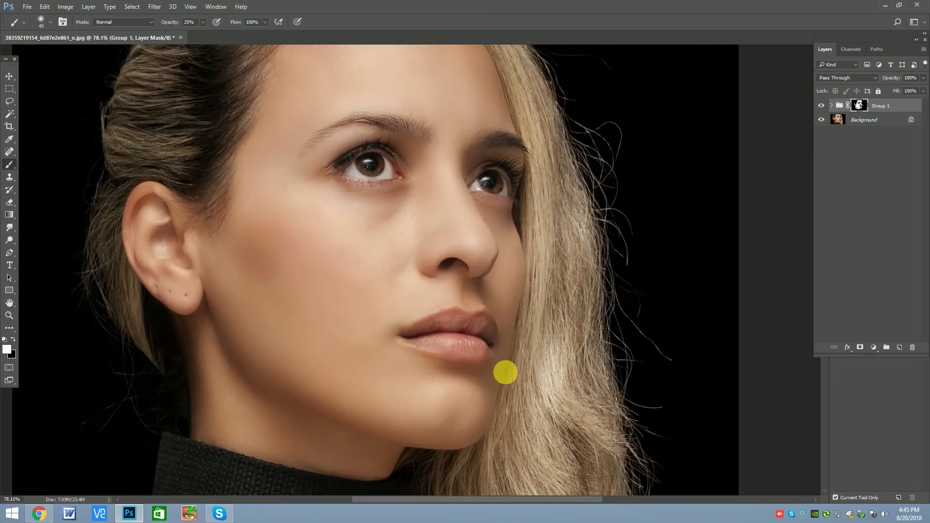
key("bracketleft")
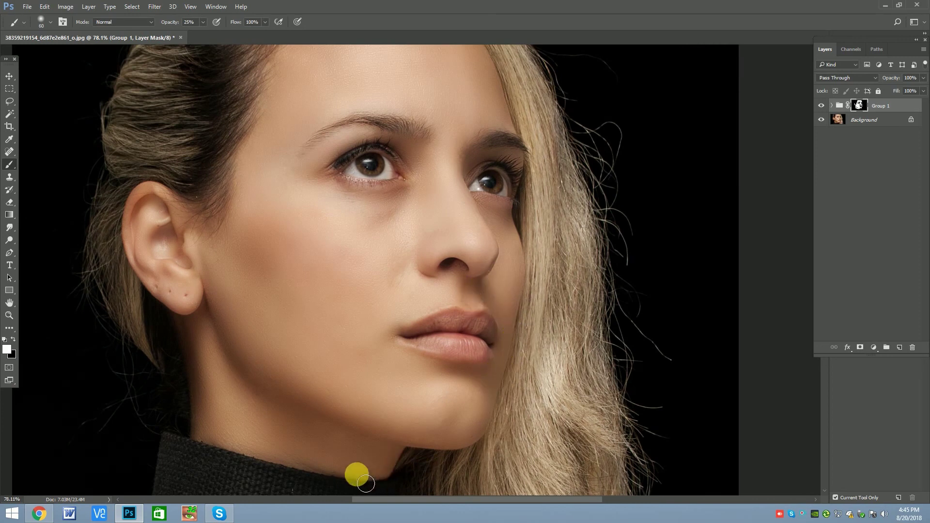
key("bracketright")
key("bracketright")
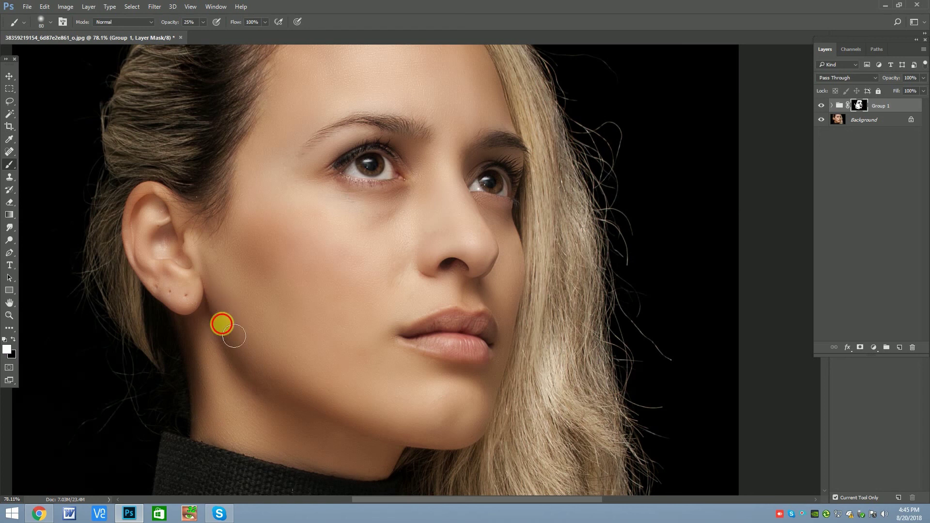
left_click(215, 263)
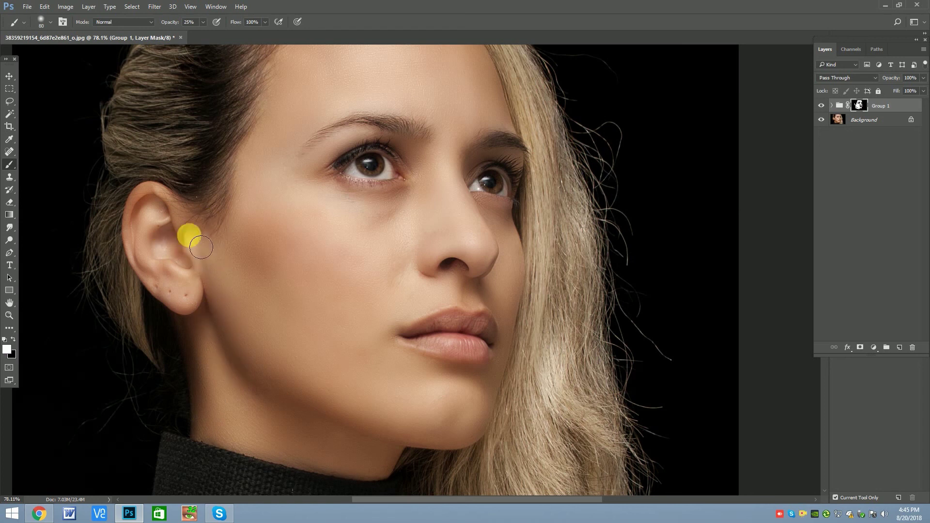
scroll(189, 238, "down", 1)
mouse_move(190, 280)
left_mouse_down()
mouse_move(153, 236)
mouse_move(272, 229)
left_mouse_up()
- With a larger brush, smooth the forehead, cheek, right hairline and skin under both eyes
scroll(273, 230, "down", 1)
key("bracketright")
mouse_move(283, 116)
left_mouse_down()
mouse_move(450, 134)
mouse_move(468, 173)
mouse_move(353, 149)
left_mouse_up()
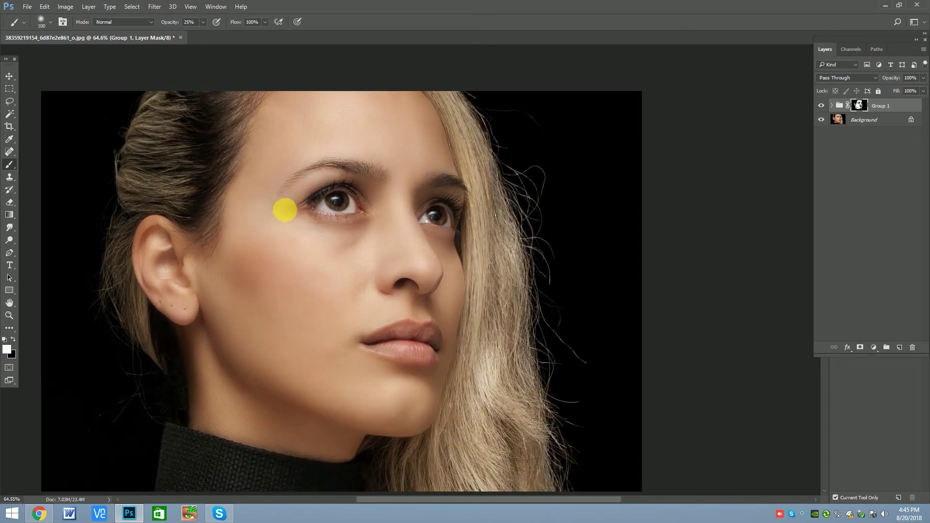
mouse_move(311, 234)
left_mouse_down()
mouse_move(452, 252)
mouse_move(407, 291)
mouse_move(430, 303)
mouse_move(377, 455)
mouse_move(426, 392)
mouse_move(355, 345)
mouse_move(377, 334)
mouse_move(436, 416)
mouse_move(458, 361)
left_mouse_up()
- Add Layer 1 above Group 1 and stamp the merged portrait onto it with Image > Apply Image
key("bracketleft")
scroll(438, 388, "down", 3)
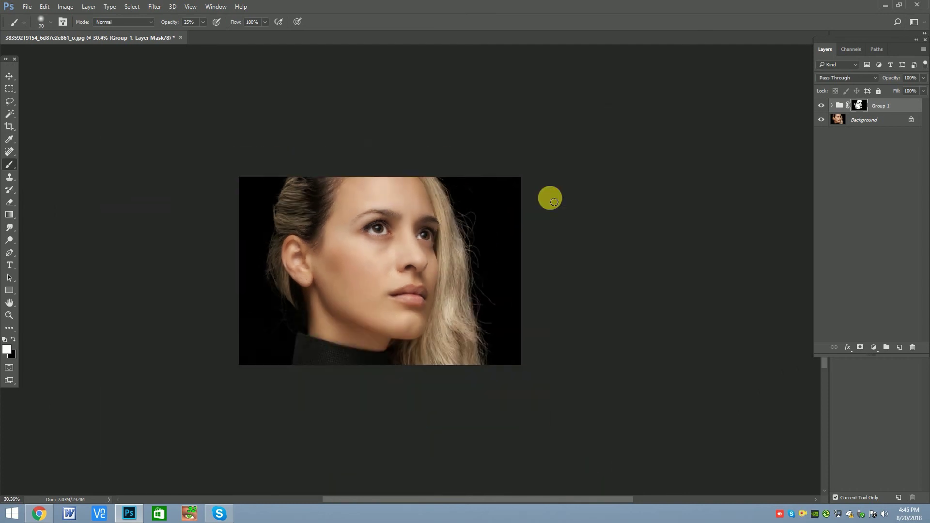
left_click(900, 350)
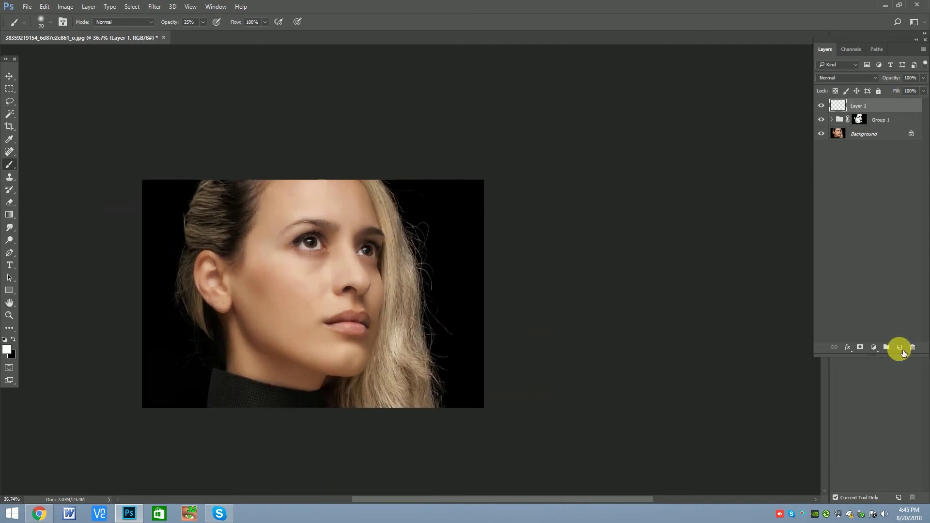
left_click(76, 10)
left_click(87, 143)
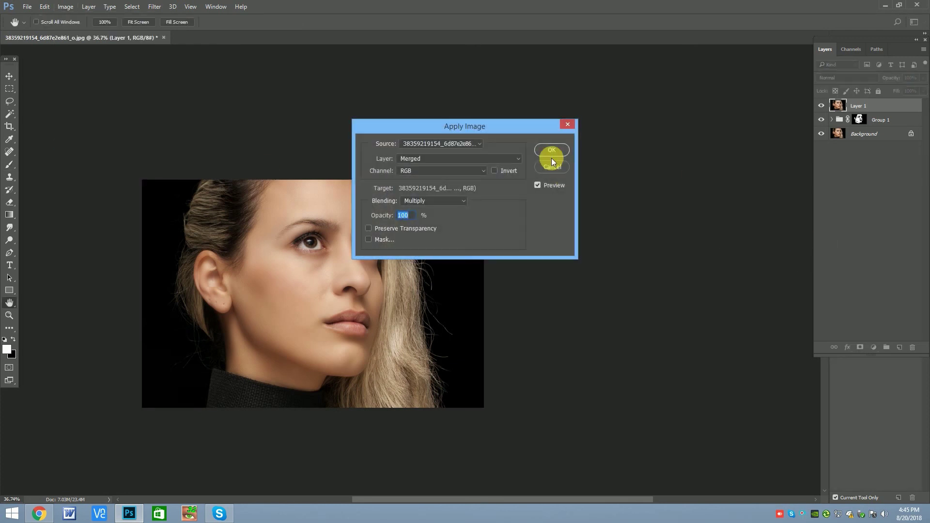
left_click(552, 150)
scroll(353, 228, "up", 2)
key("v")
scroll(390, 228, "up", 2)
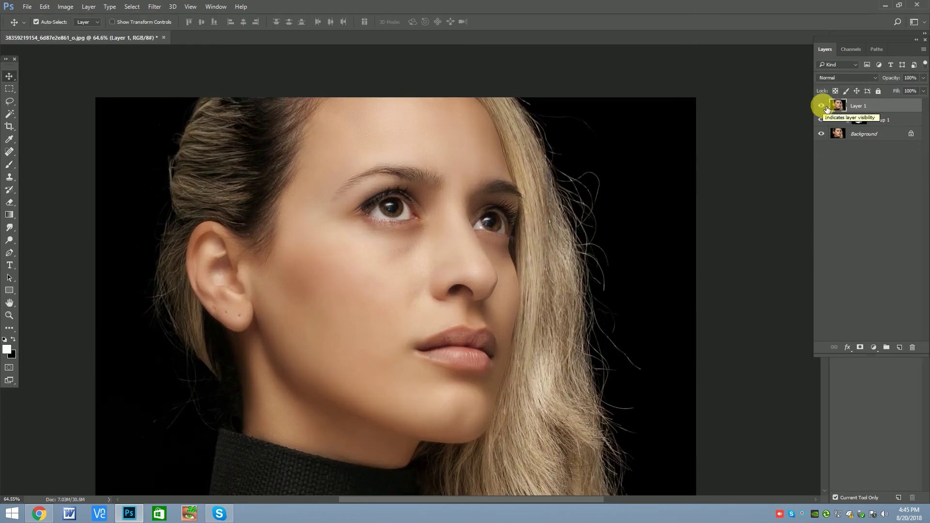
- Hide Layer 1 and Group 1 to show the original, then toggle Layer 1 to compare
left_click_drag(821, 105, 821, 120)
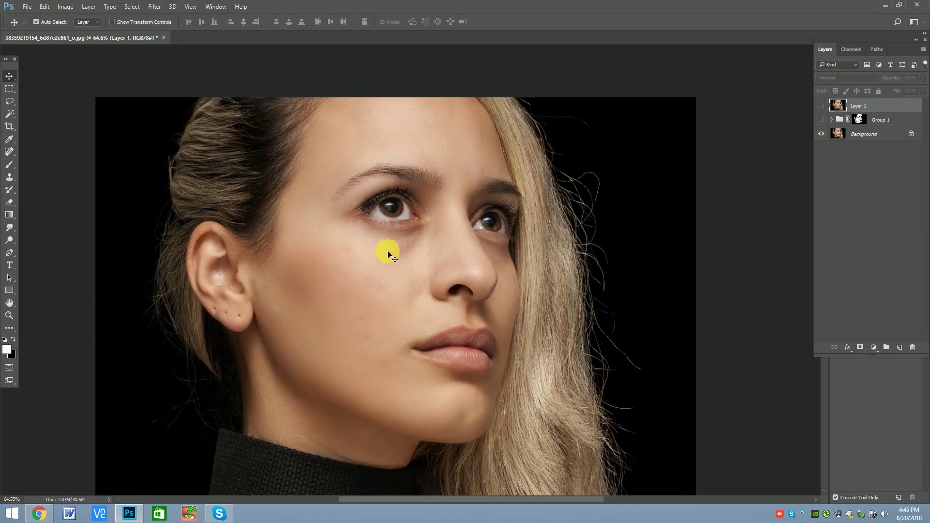
scroll(727, 129, "up", 3)
scroll(376, 249, "down", 1)
left_click(823, 105)
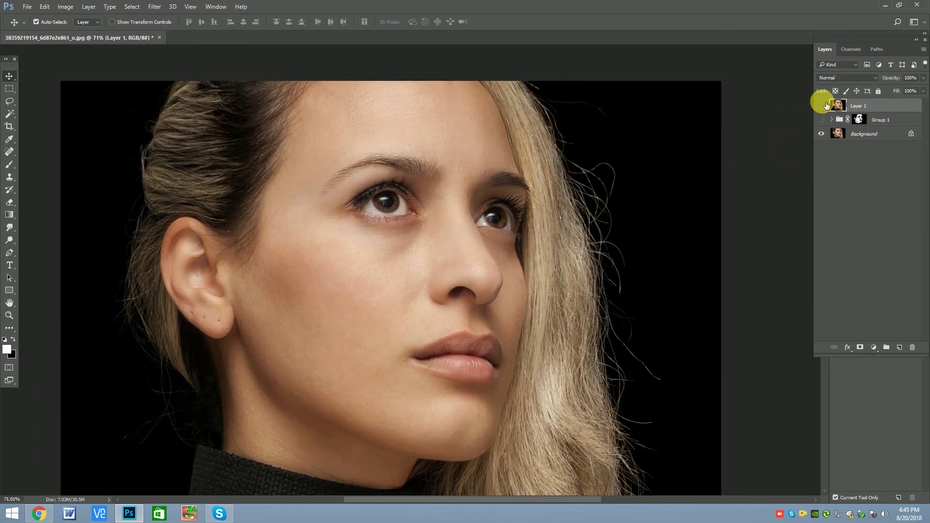
left_click(823, 105)
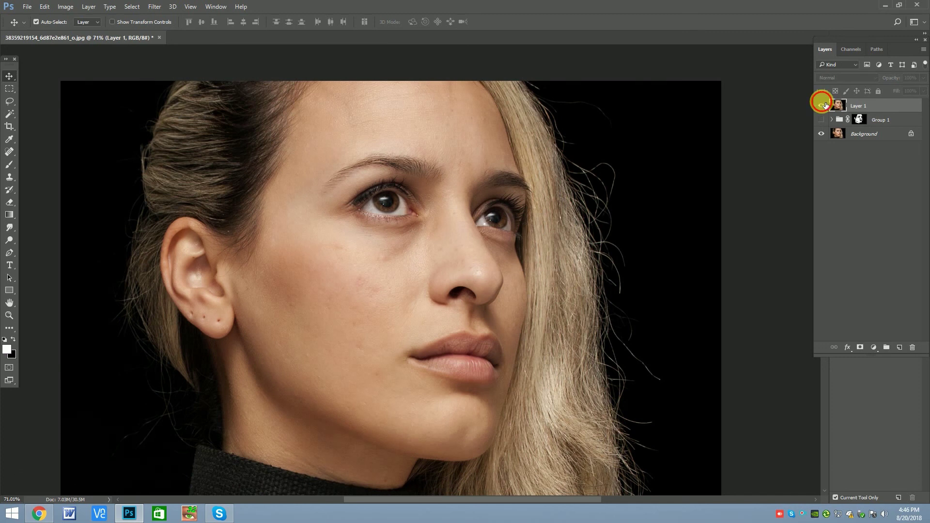
- Flick Layer 1 off and on again for a final comparison, leaving the retouch visible
left_click(823, 106)
scroll(413, 218, "up", 1)
left_click(823, 105)
scroll(398, 245, "down", 4)
scroll(484, 204, "down", 5)
scroll(678, 141, "up", 4)
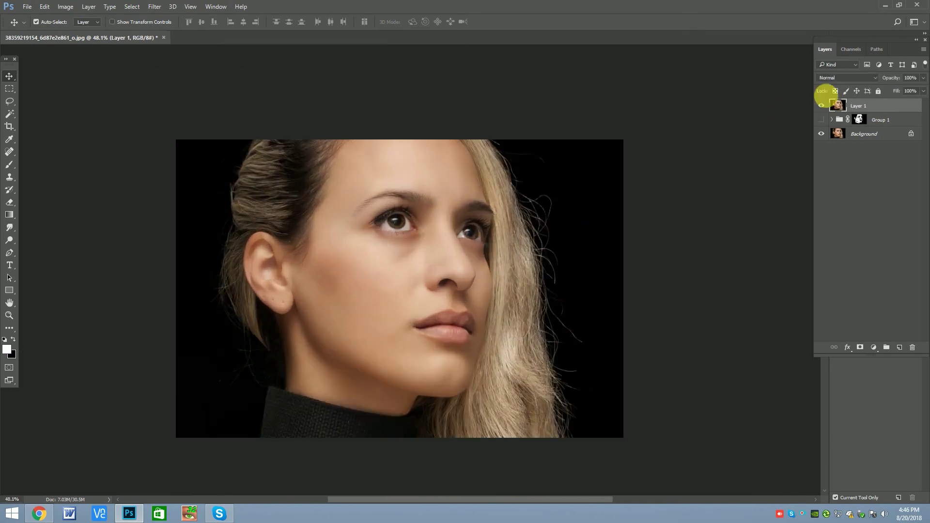
left_click(824, 106)
scroll(378, 240, "down", 1)
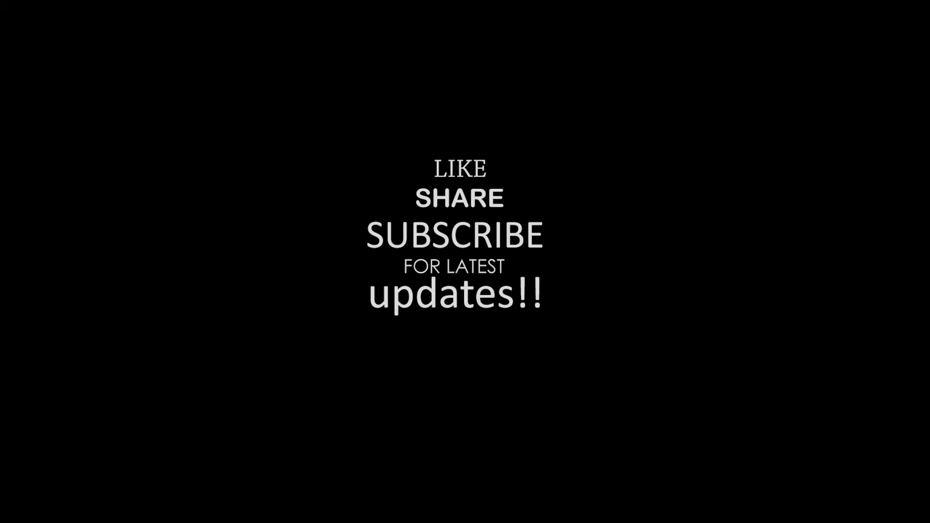